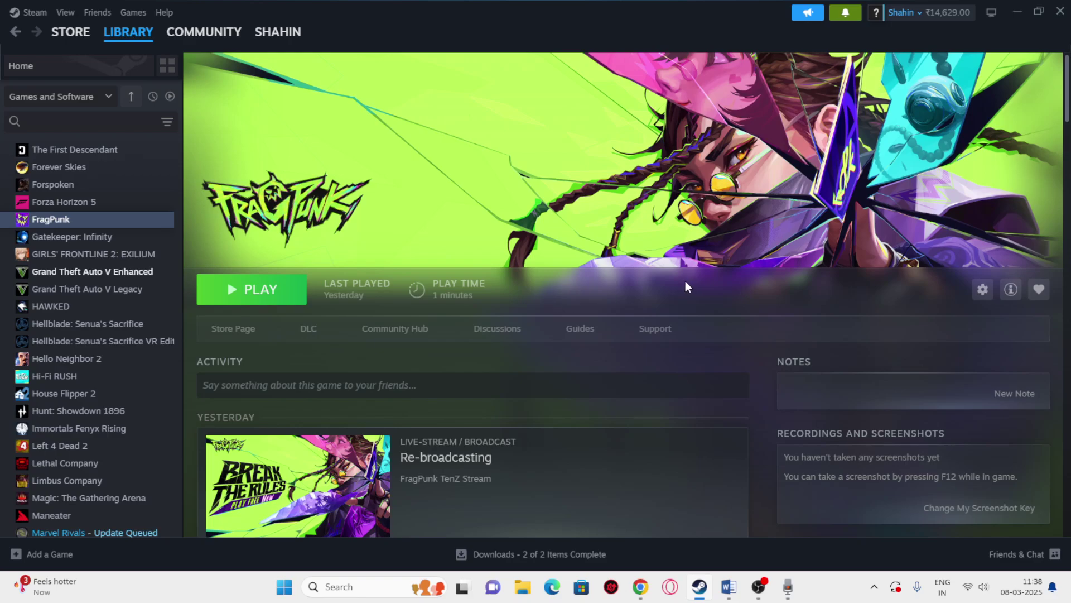
Bring up the NETWORK ERROR document and highlight Step 1, Restart PC.
{"action": "left_click", "coordinate": [728, 586]}
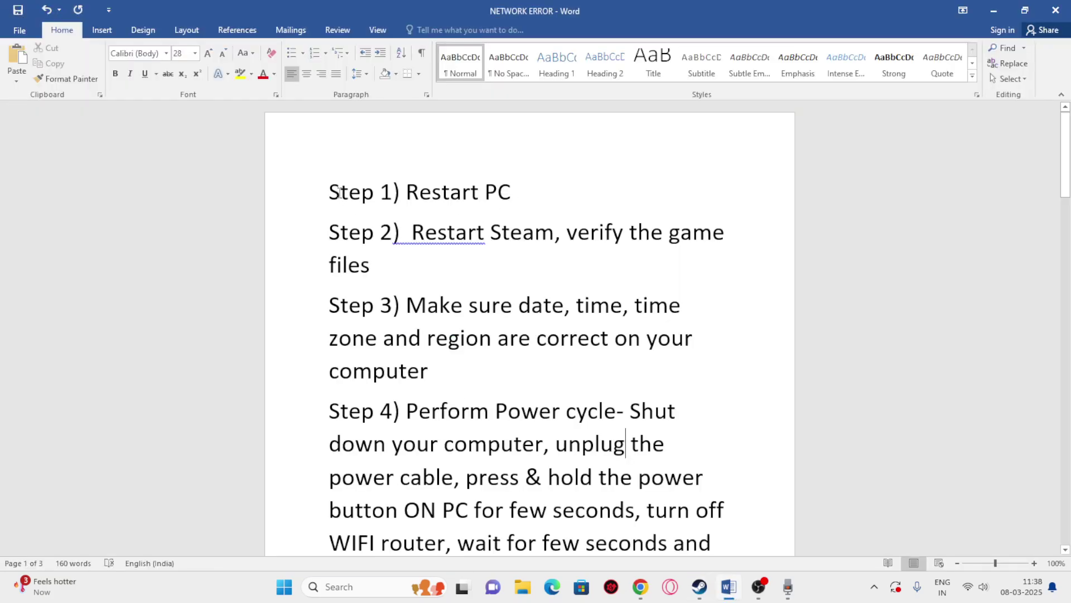
{"action": "left_click_drag", "start_coordinate": [330, 191], "coordinate": [503, 191]}
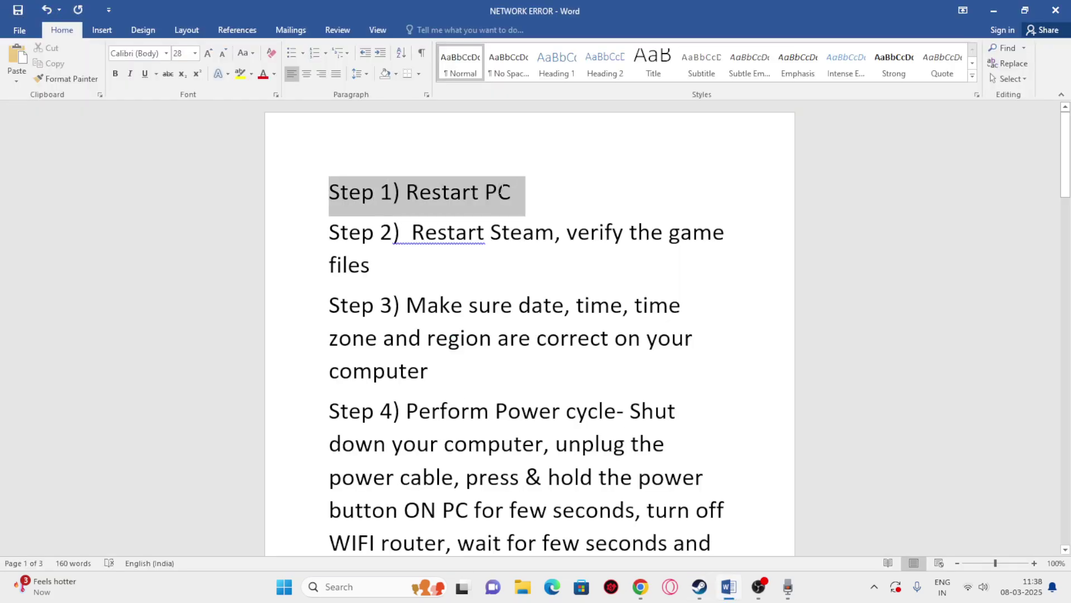
{"action": "left_click", "coordinate": [502, 190]}
{"action": "double_click", "coordinate": [519, 187]}
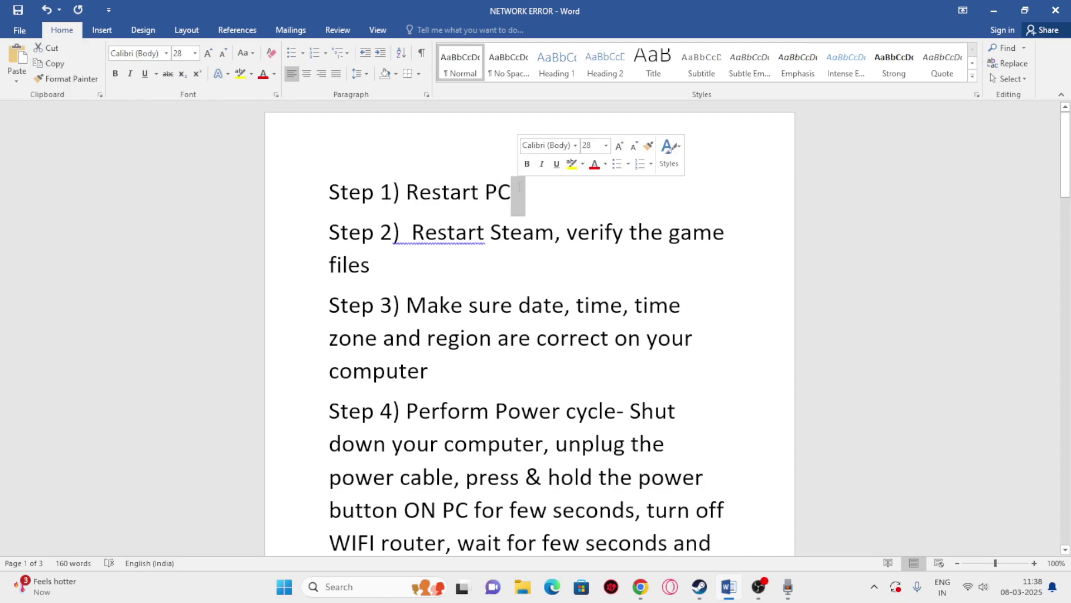
Show the Start menu's Power choices including Restart, then dismiss them without restarting.
{"action": "left_click", "coordinate": [284, 590]}
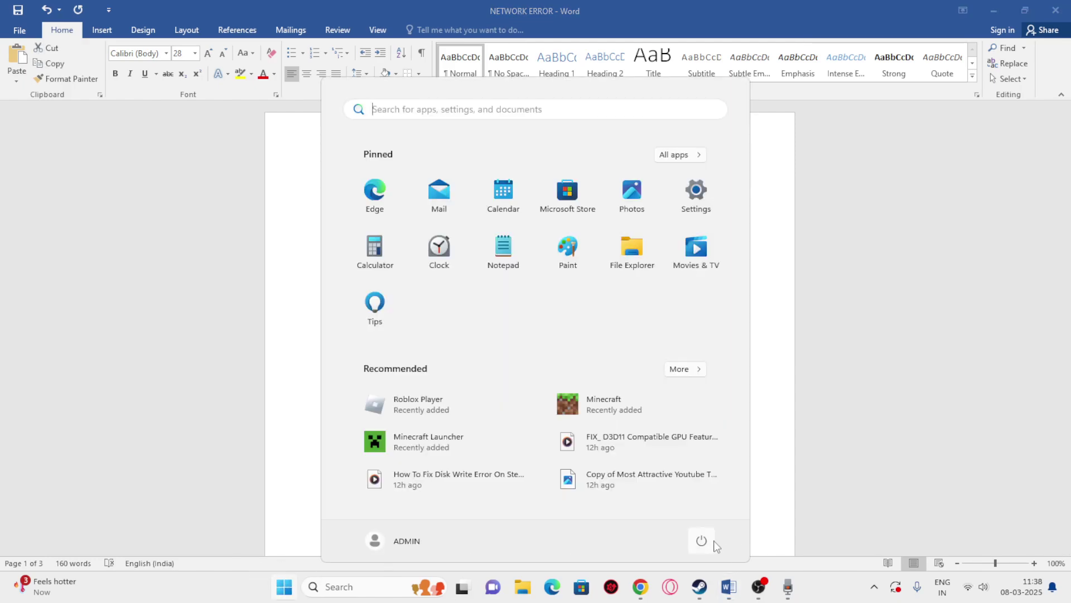
{"action": "left_click", "coordinate": [702, 540]}
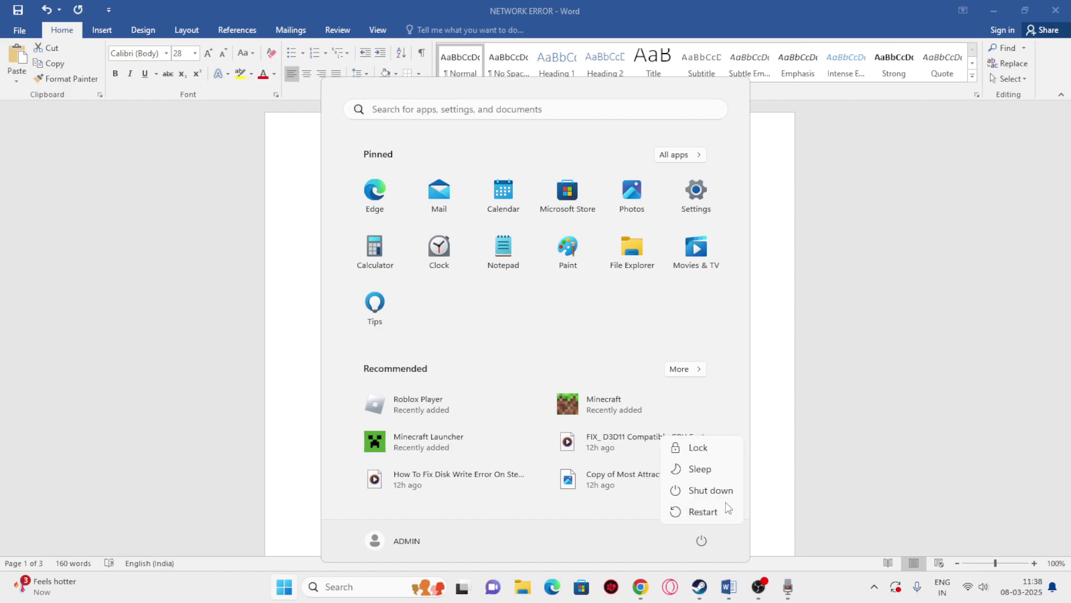
{"action": "left_click", "coordinate": [769, 457]}
{"action": "double_click", "coordinate": [769, 457]}
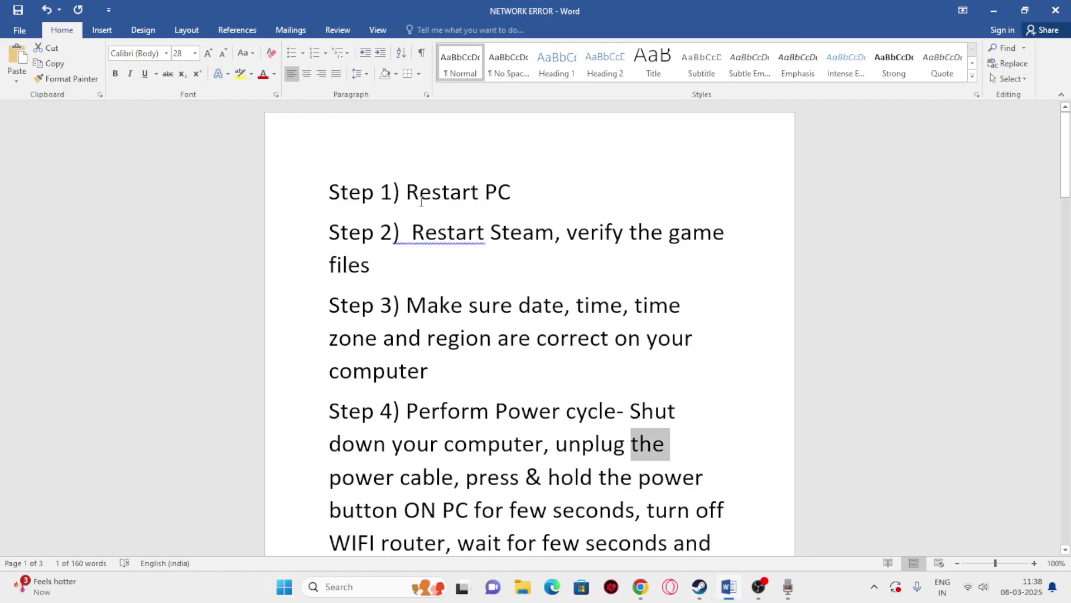
Highlight the Step 2 instruction, then minimize Word to reveal the desktop.
{"action": "left_click", "coordinate": [424, 266]}
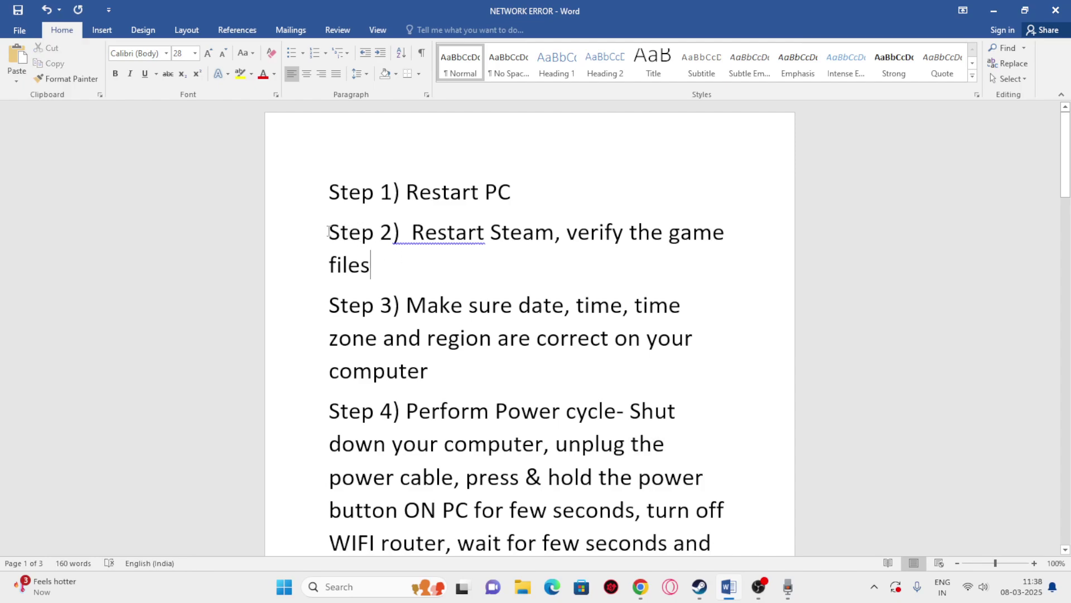
{"action": "left_click_drag", "start_coordinate": [329, 231], "coordinate": [511, 270]}
{"action": "left_click", "coordinate": [478, 278]}
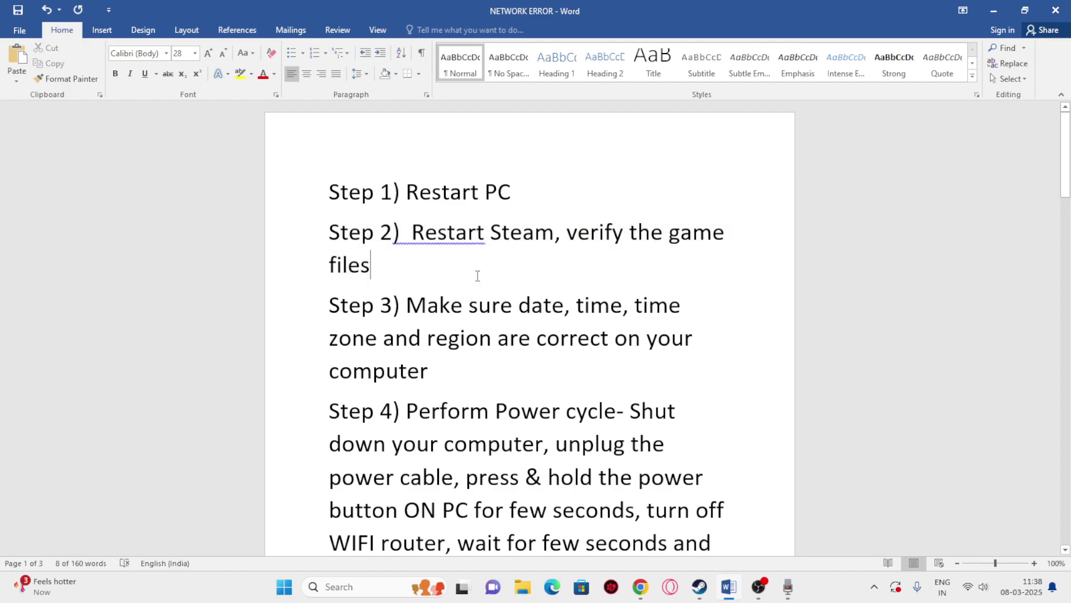
{"action": "left_click", "coordinate": [993, 10]}
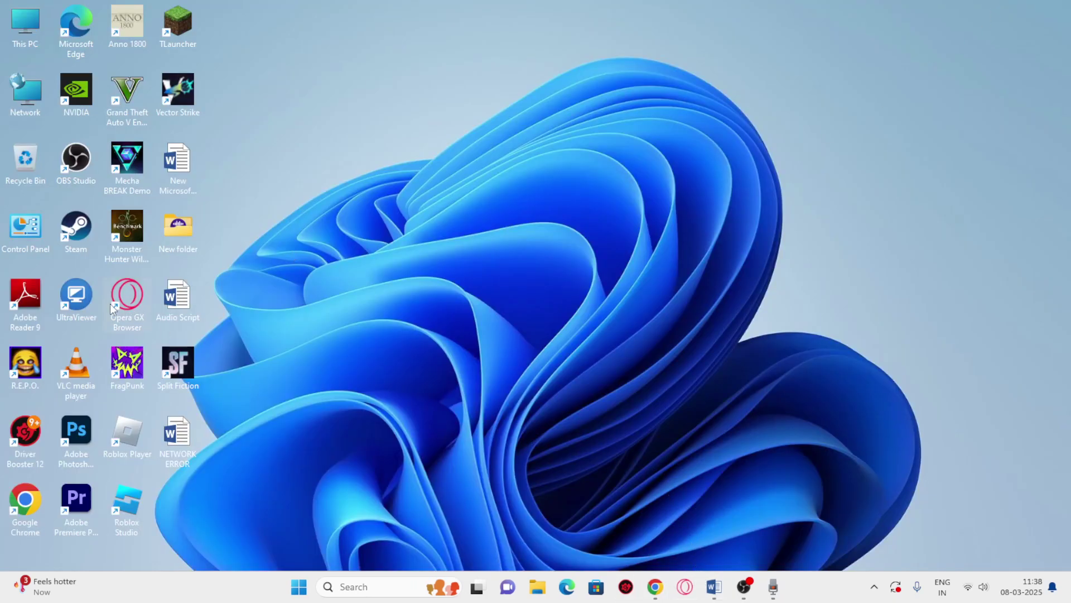
{"action": "double_click", "coordinate": [86, 239]}
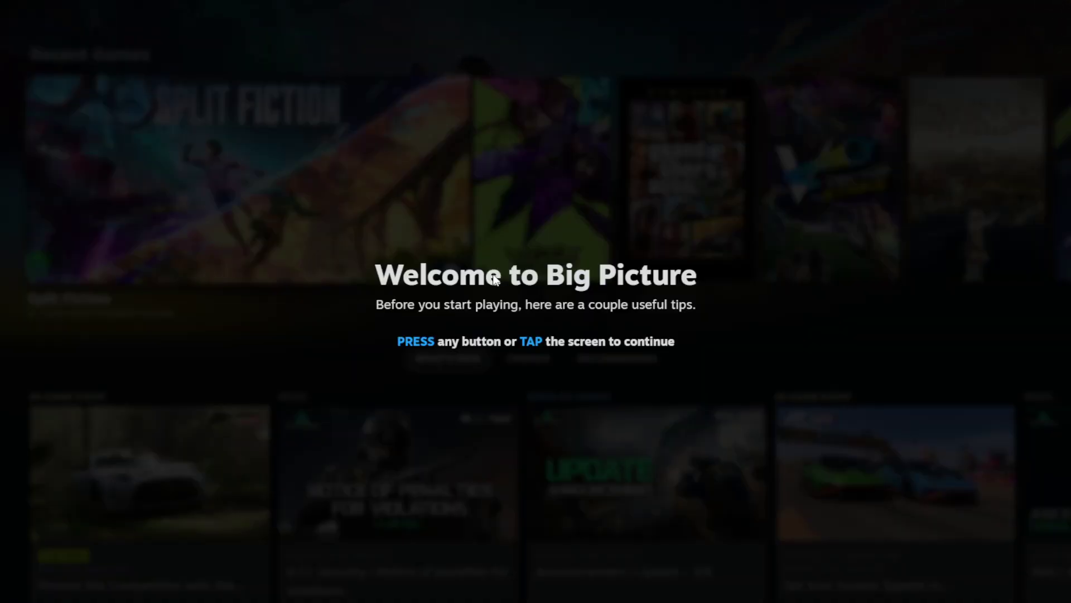
{"action": "left_click", "coordinate": [494, 279]}
{"action": "left_click", "coordinate": [491, 361]}
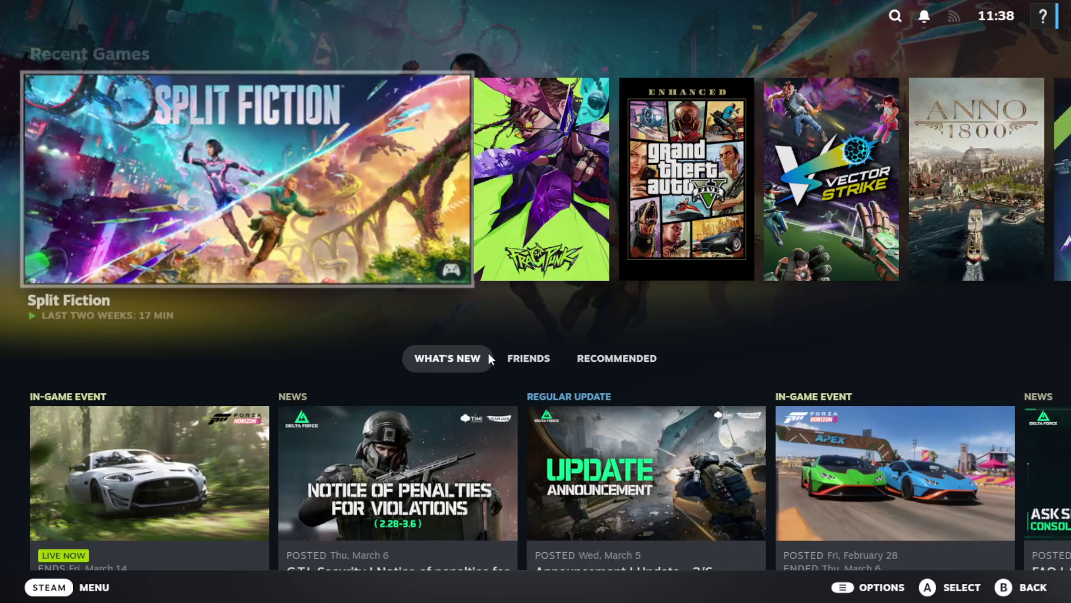
{"action": "left_click", "coordinate": [37, 584]}
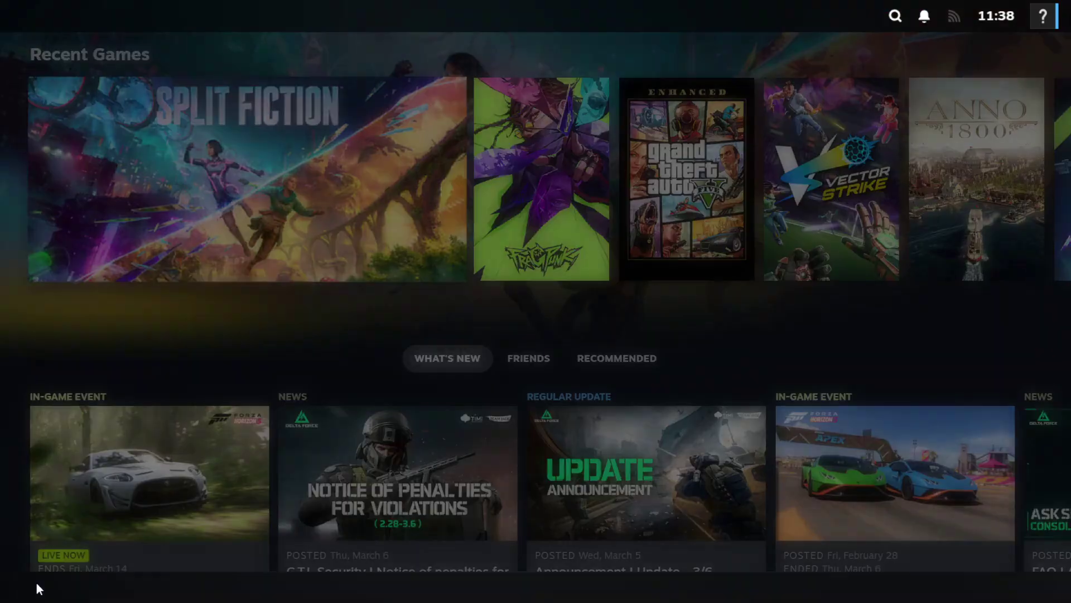
{"action": "left_click", "coordinate": [31, 438]}
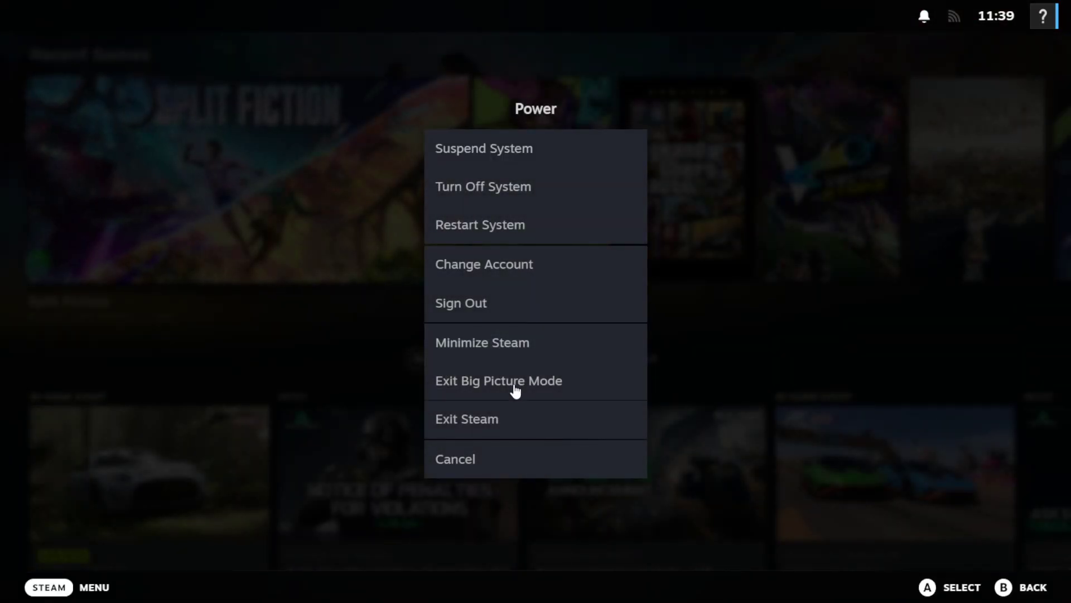
{"action": "left_click", "coordinate": [580, 383]}
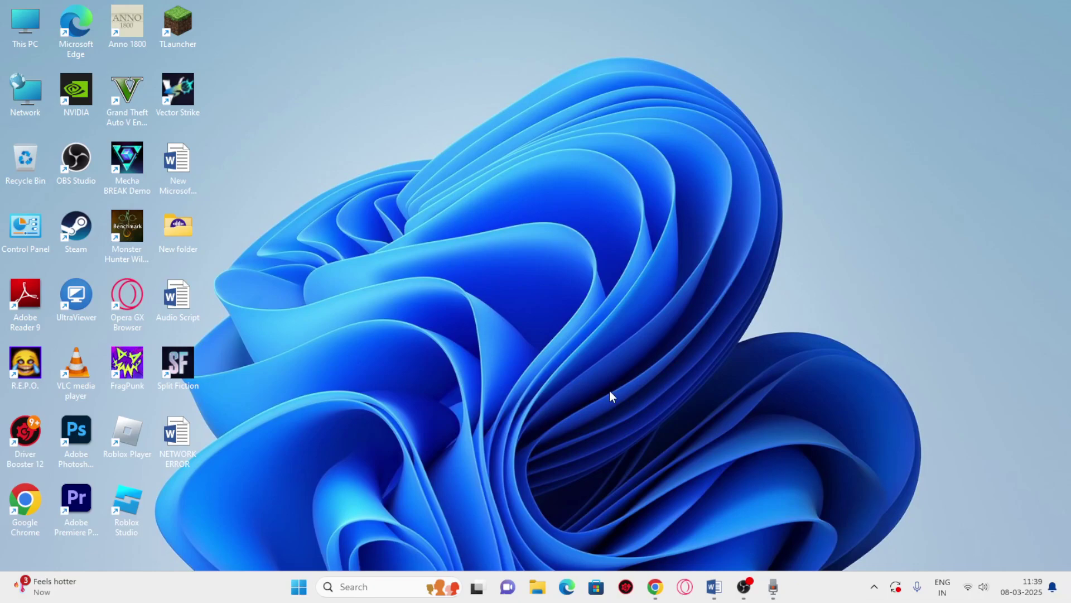
{"action": "double_click", "coordinate": [77, 240]}
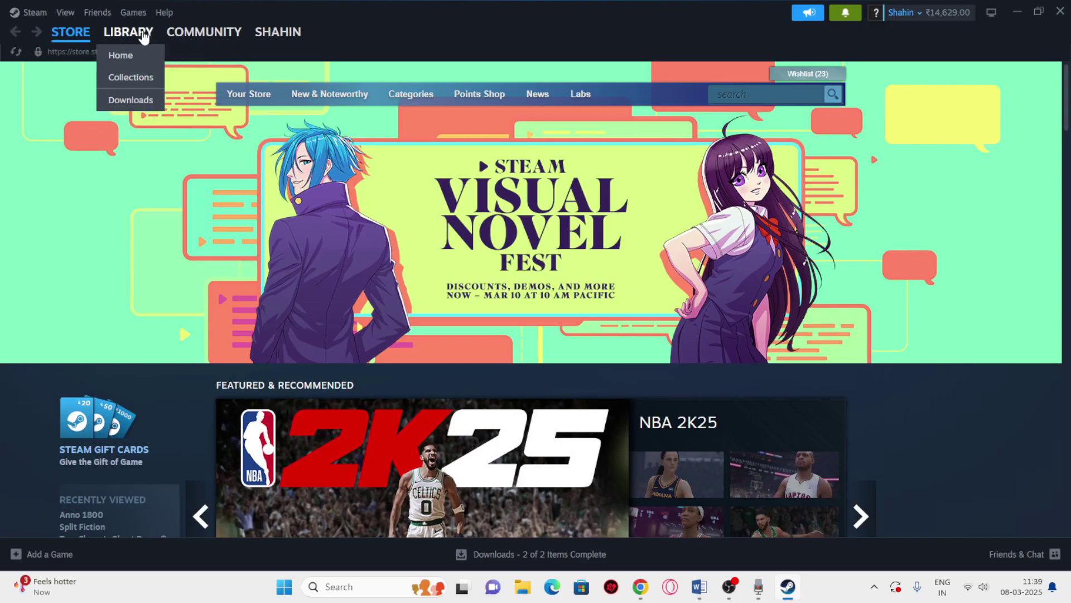
{"action": "left_click", "coordinate": [137, 32]}
{"action": "left_click", "coordinate": [50, 337]}
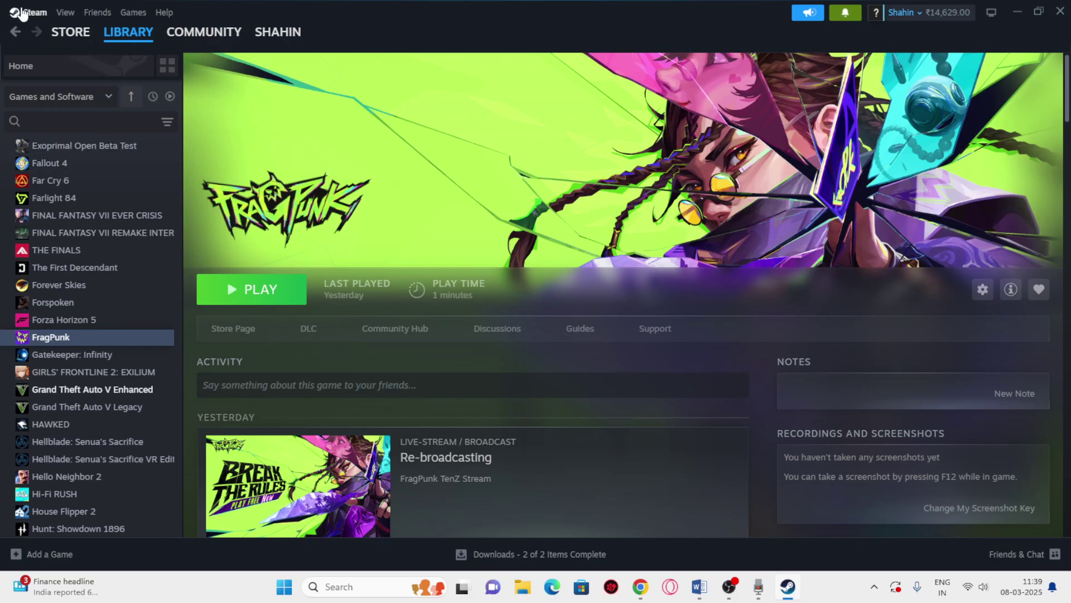
{"action": "key", "text": "super+Down"}
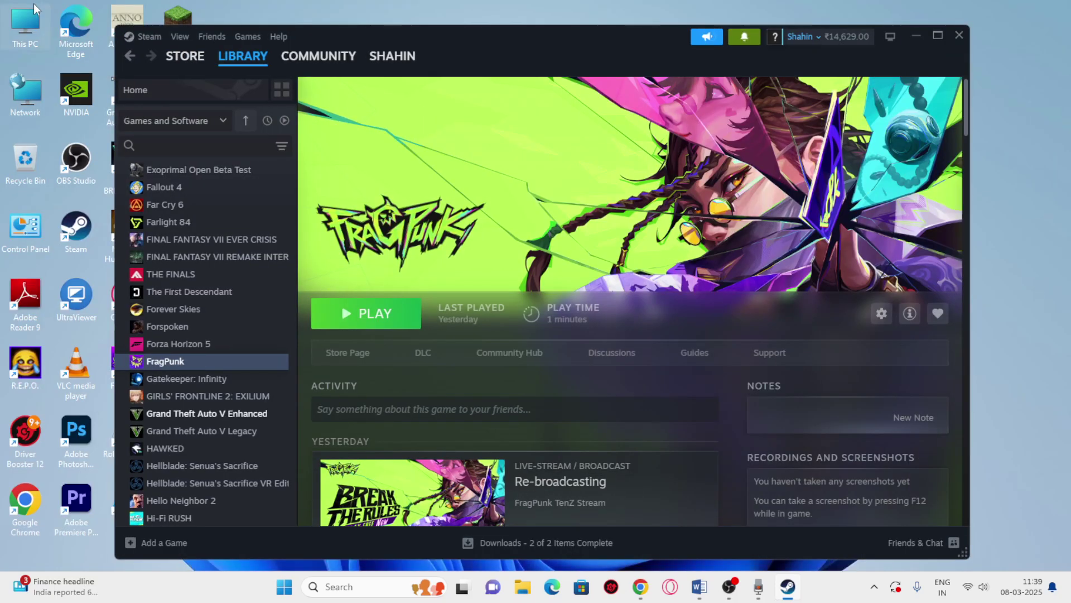
{"action": "left_click", "coordinate": [139, 38]}
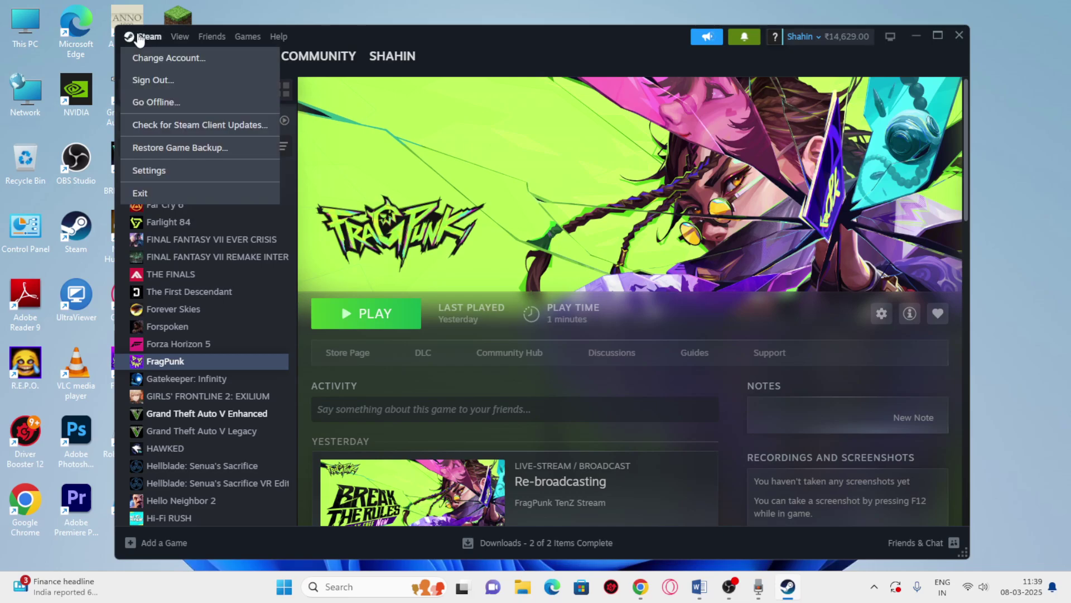
{"action": "left_click", "coordinate": [141, 193]}
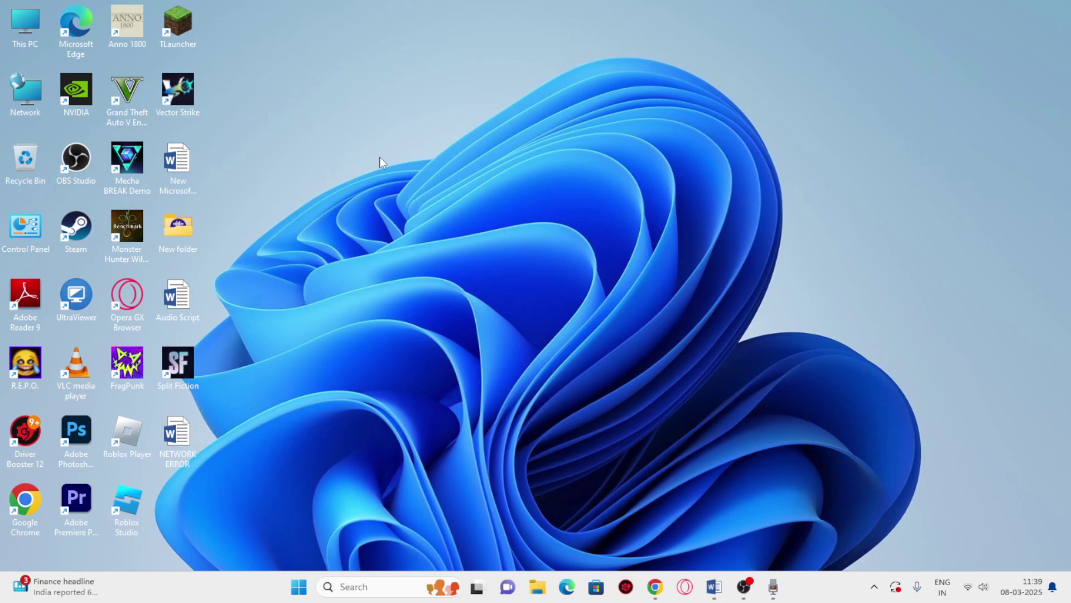
Refresh the Windows desktop twice from its right-click menu.
{"action": "right_click", "coordinate": [372, 149]}
{"action": "left_click", "coordinate": [407, 202]}
{"action": "right_click", "coordinate": [408, 202]}
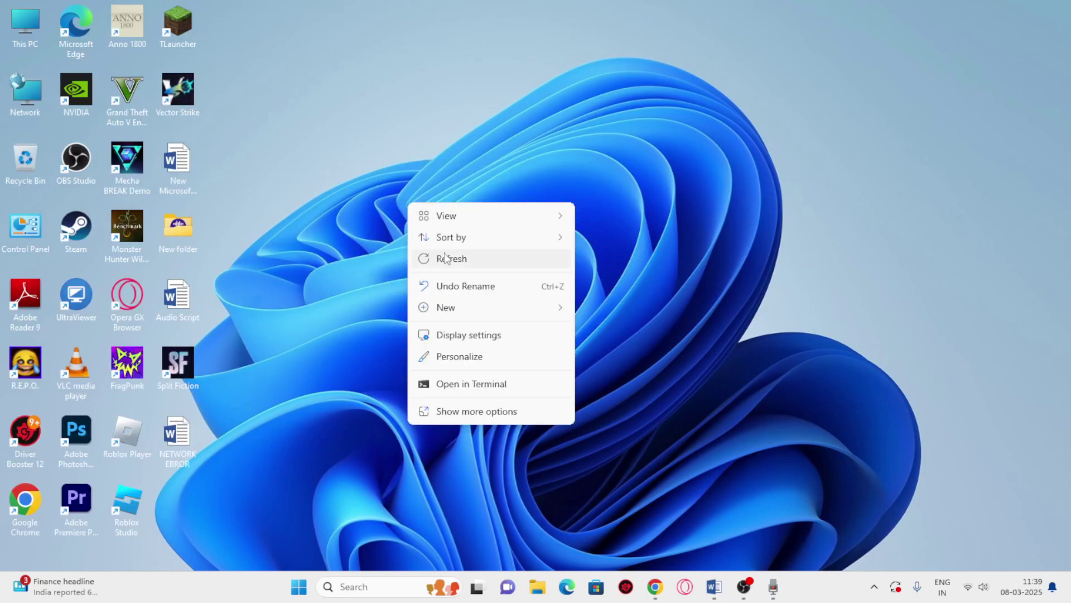
{"action": "left_click", "coordinate": [444, 256]}
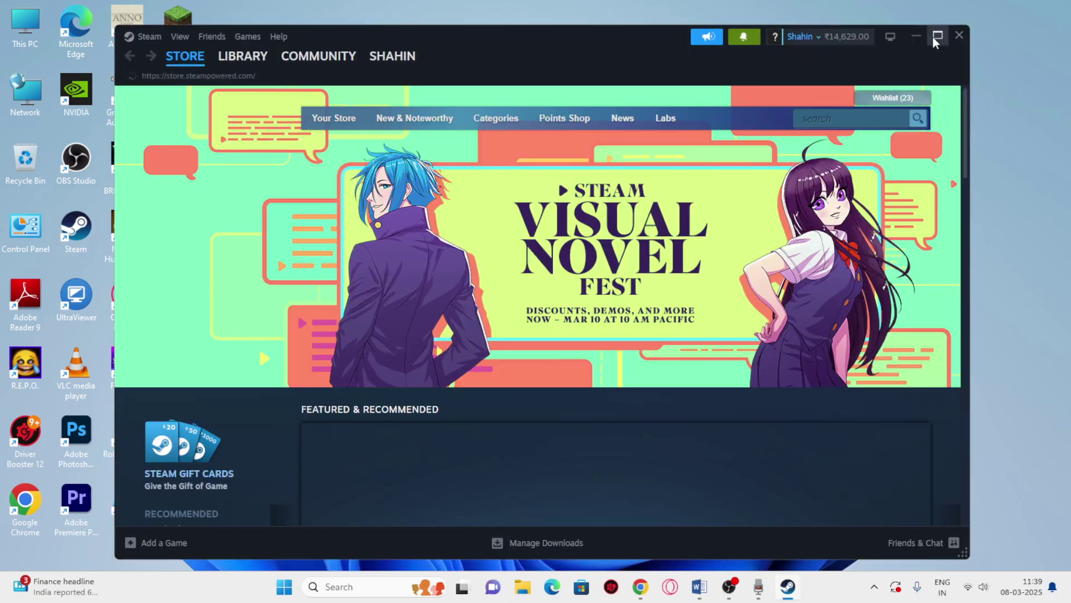
{"action": "left_click", "coordinate": [938, 35]}
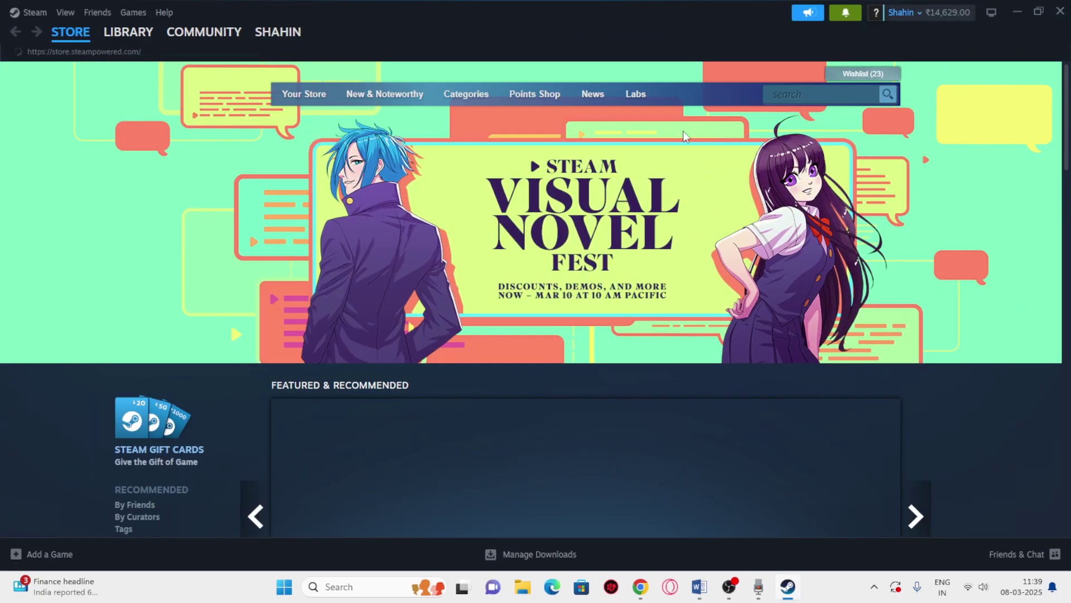
{"action": "left_click", "coordinate": [138, 35]}
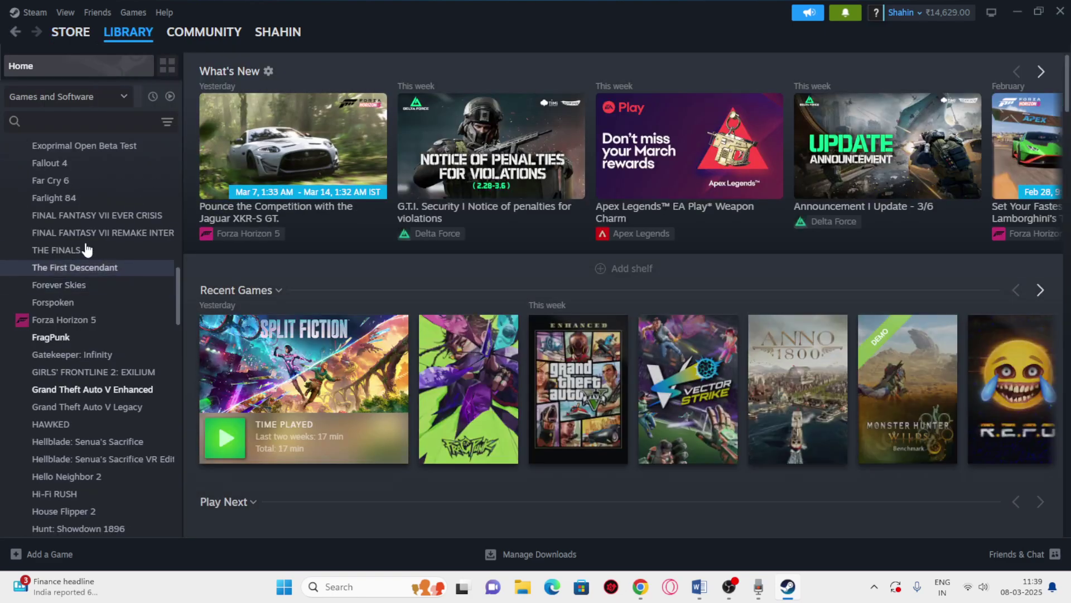
{"action": "scroll", "coordinate": [82, 285], "scroll_direction": "down", "scroll_amount": 1}
{"action": "double_click", "coordinate": [76, 272]}
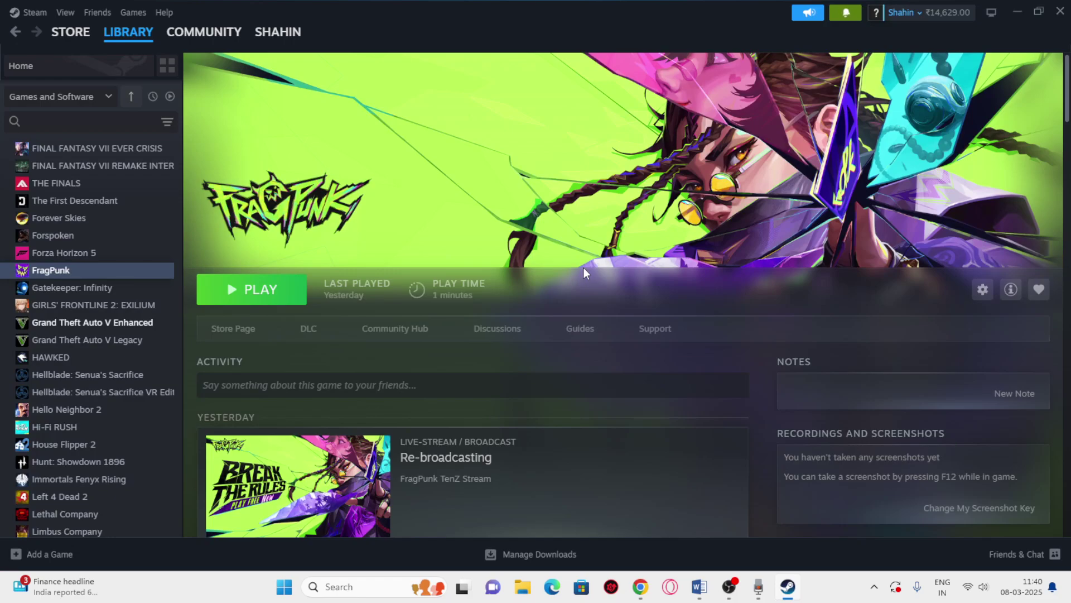
{"action": "right_click", "coordinate": [68, 273]}
{"action": "double_click", "coordinate": [49, 375]}
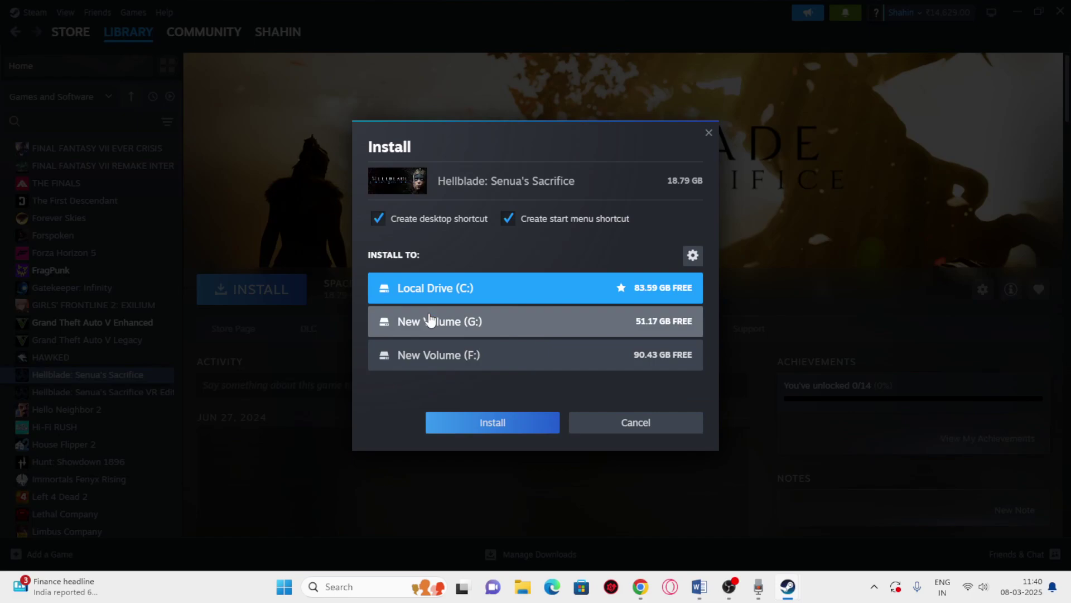
{"action": "left_click", "coordinate": [709, 133]}
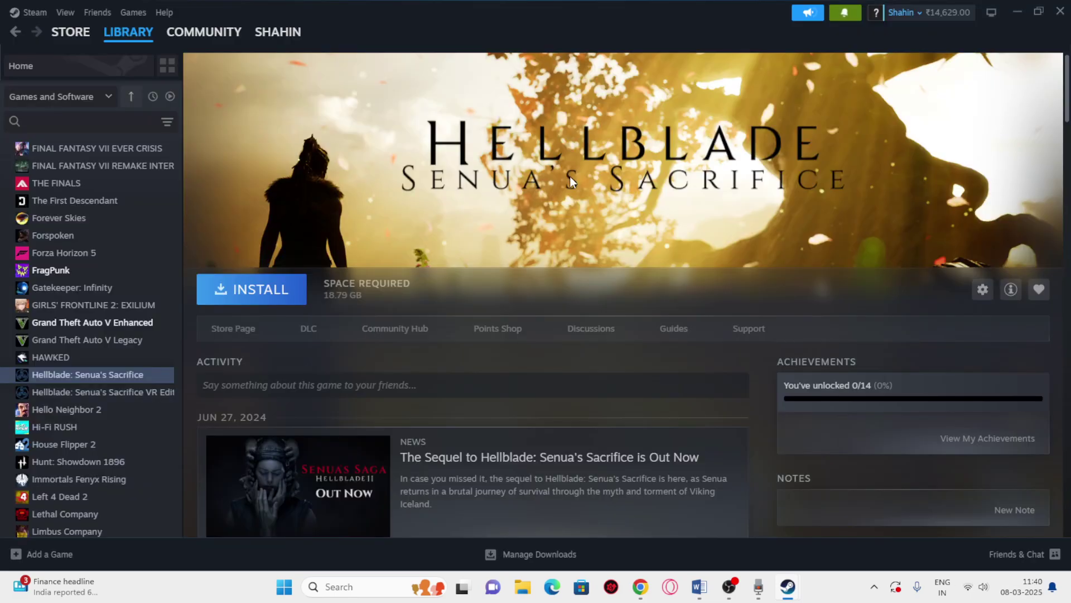
{"action": "double_click", "coordinate": [52, 270]}
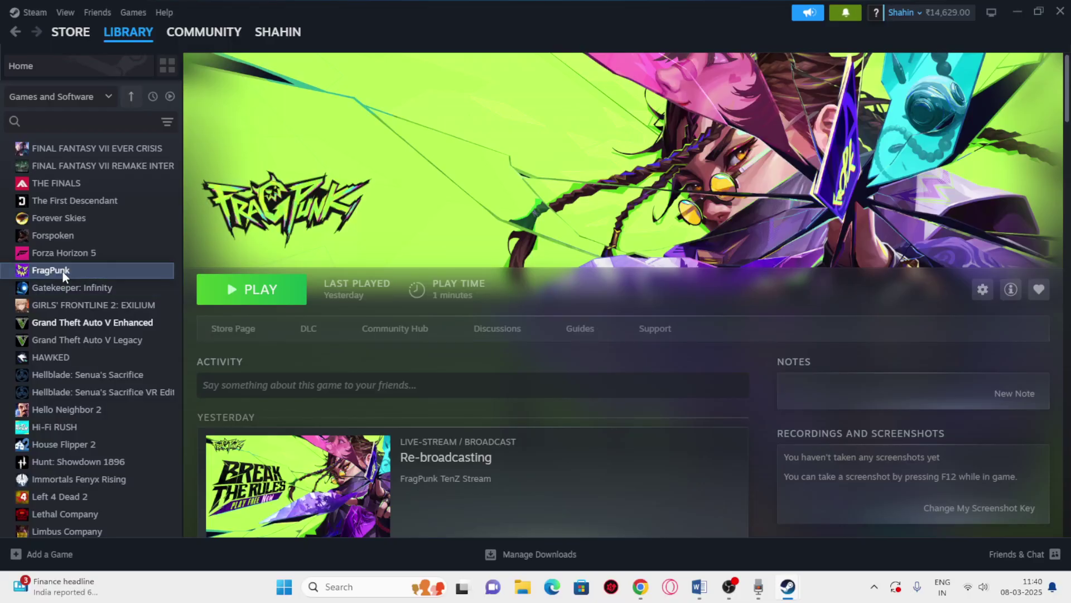
Review FragPunk's Installed Files section in its Steam properties, then close it.
{"action": "right_click", "coordinate": [62, 271]}
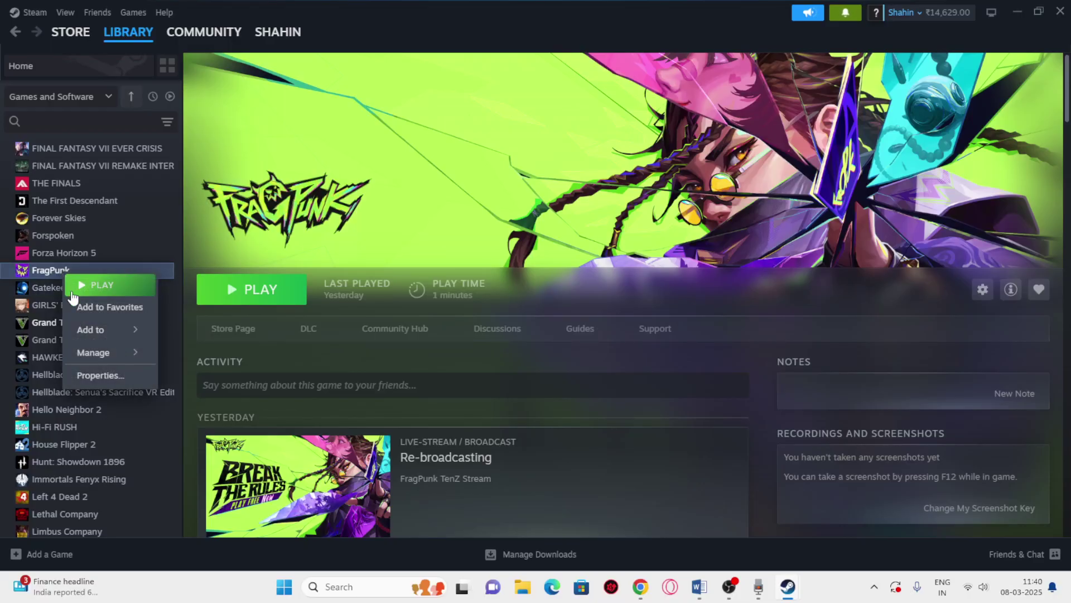
{"action": "left_click", "coordinate": [79, 376]}
{"action": "left_click", "coordinate": [319, 195]}
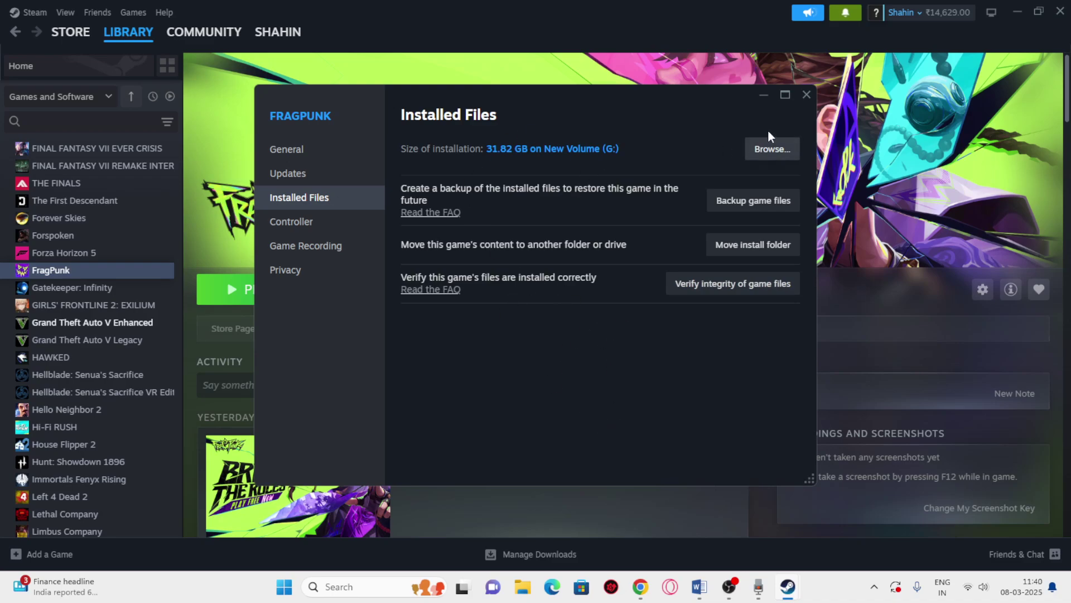
{"action": "left_click", "coordinate": [805, 96]}
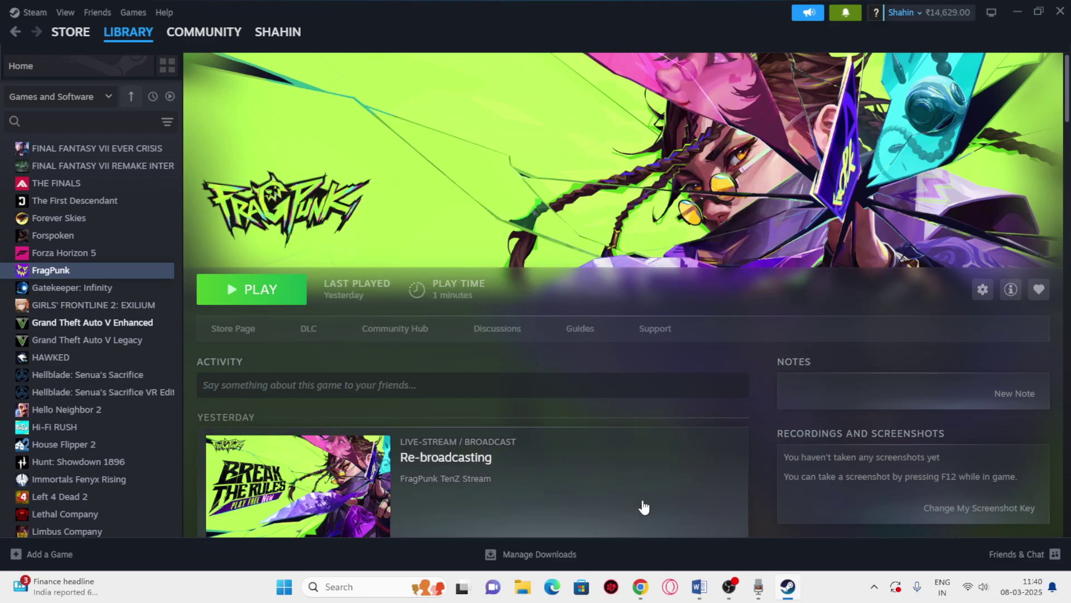
Read Step 3 in the NETWORK ERROR document, then minimize Word.
{"action": "left_click", "coordinate": [698, 587]}
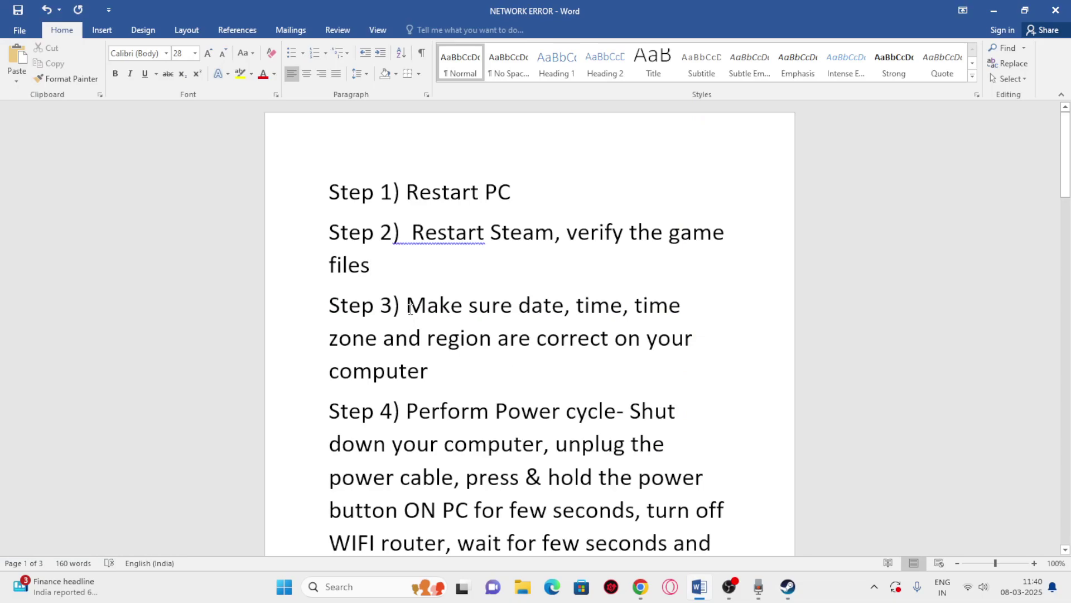
{"action": "left_click_drag", "start_coordinate": [410, 308], "coordinate": [574, 383]}
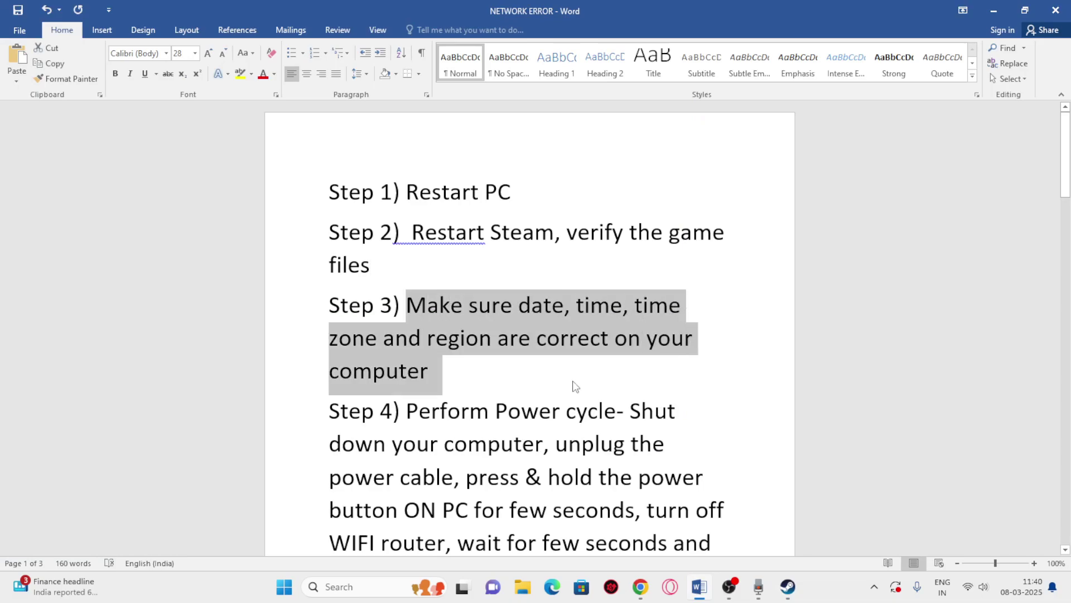
{"action": "left_click", "coordinate": [569, 385]}
{"action": "left_click", "coordinate": [993, 10]}
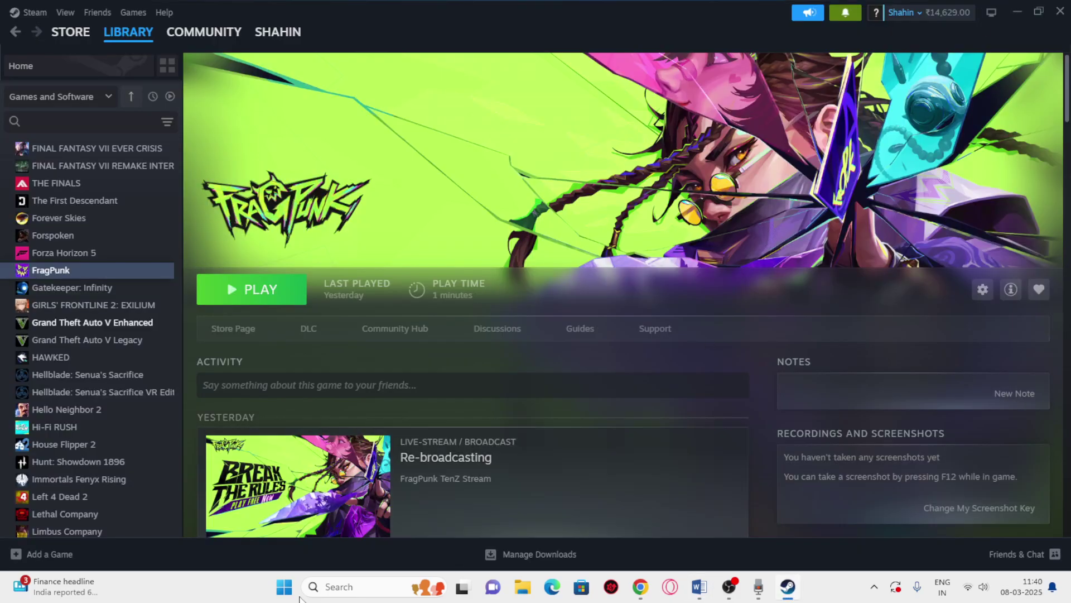
Launch Windows Settings by searching 'SET' from the taskbar.
{"action": "left_click", "coordinate": [330, 587]}
{"action": "type", "text": "SET"}
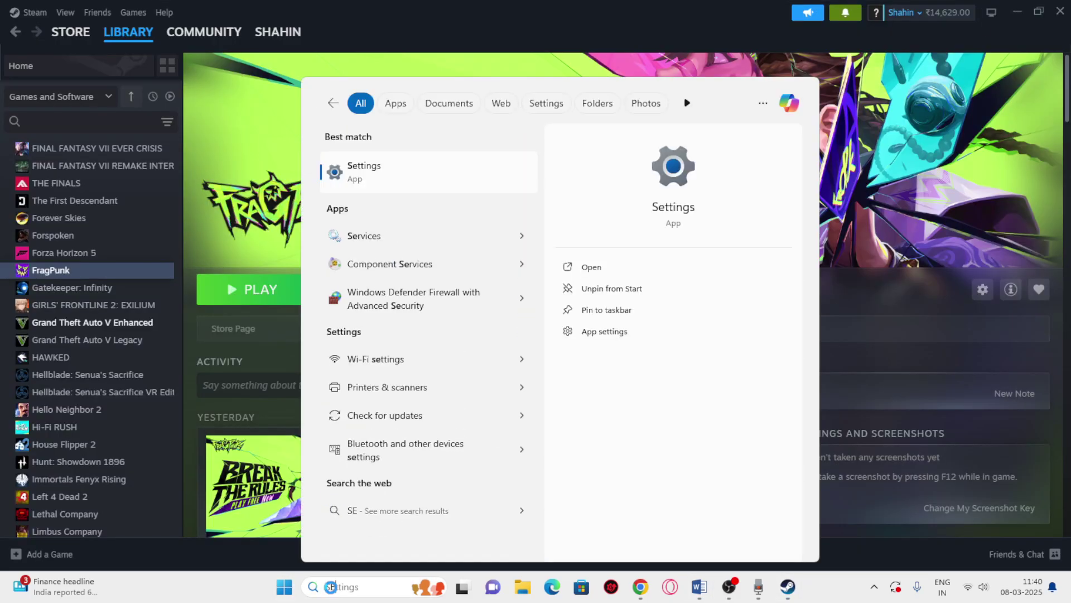
{"action": "left_click", "coordinate": [381, 165]}
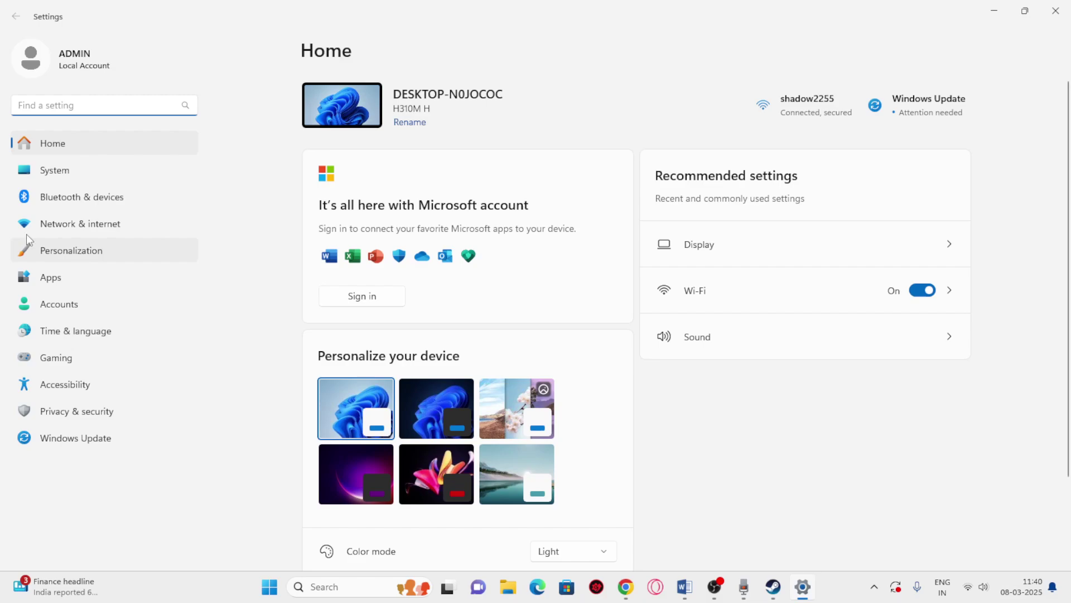
Turn on location services via Time & language > Date & time's location settings.
{"action": "left_click", "coordinate": [86, 337]}
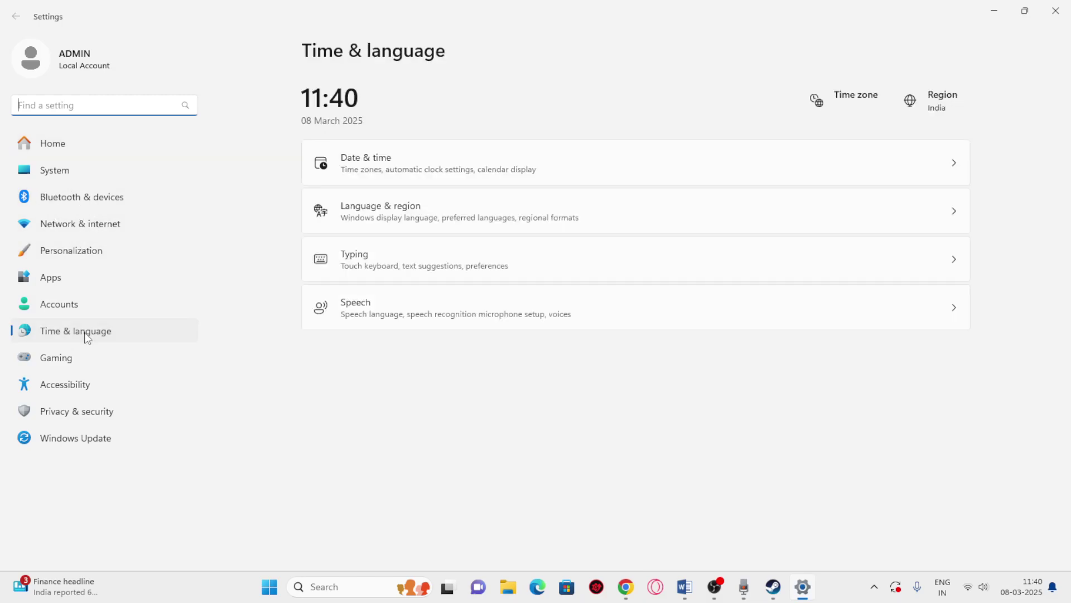
{"action": "left_click", "coordinate": [389, 157]}
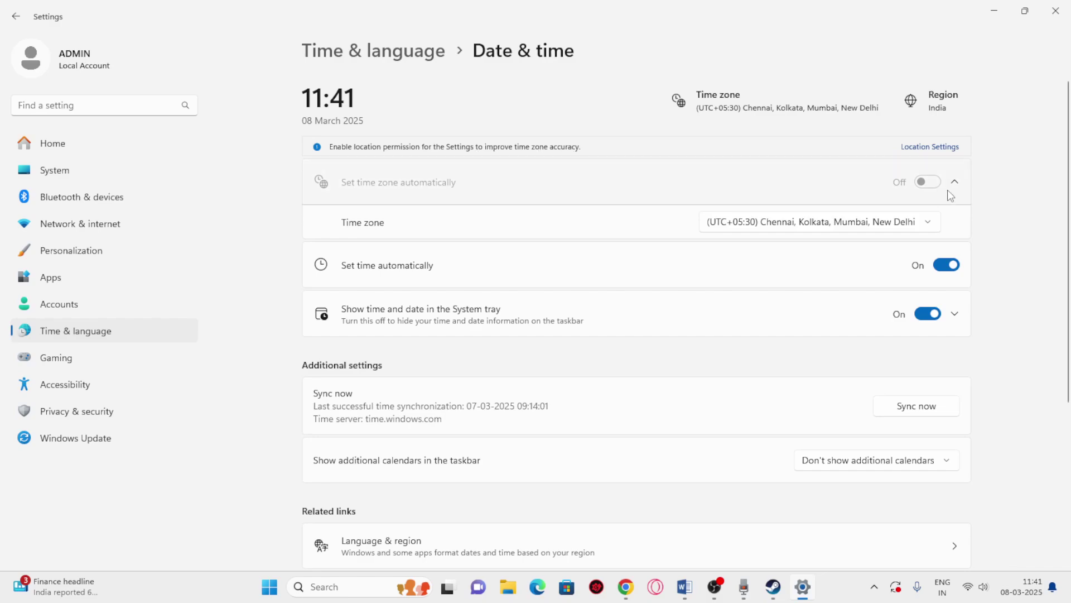
{"action": "left_click", "coordinate": [943, 146]}
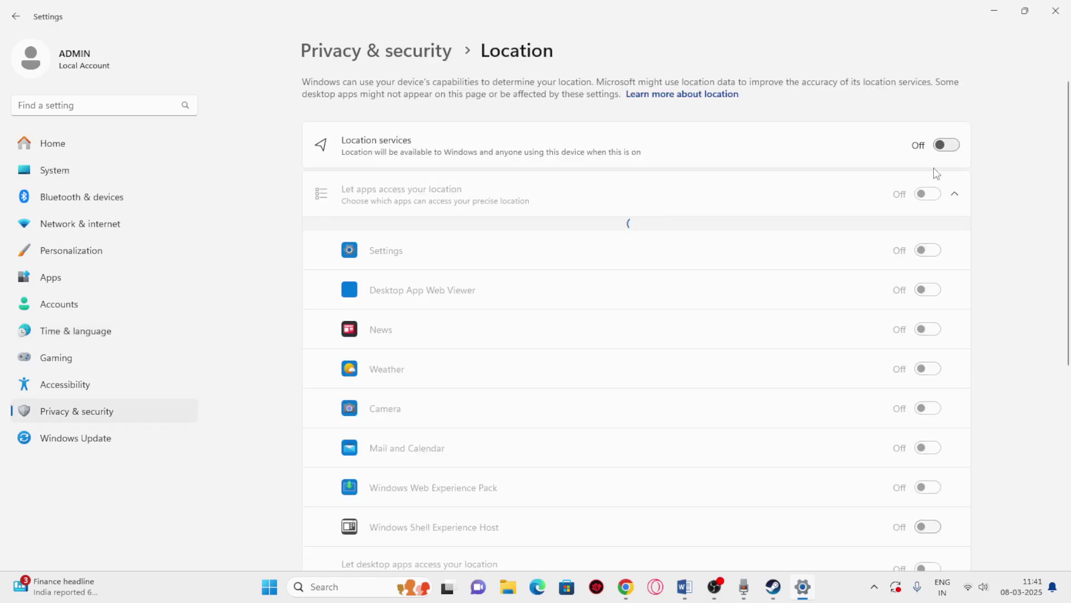
{"action": "left_click", "coordinate": [948, 145]}
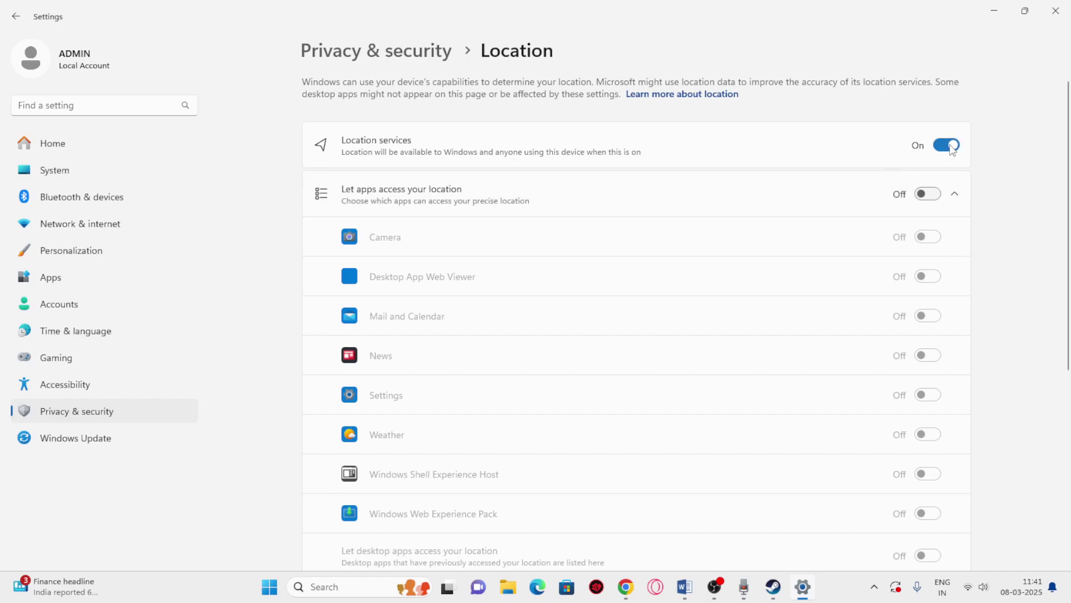
{"action": "left_click", "coordinate": [16, 16]}
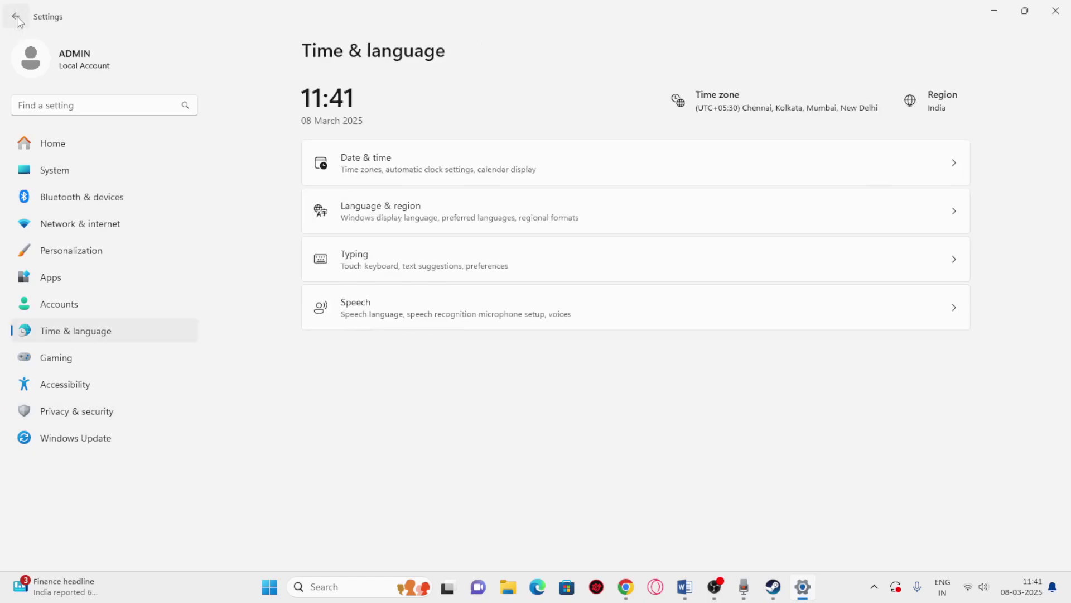
Keep the time zone at (UTC+05:30) Chennai, Kolkata, Mumbai, New Delhi with automatic time.
{"action": "left_click", "coordinate": [606, 170]}
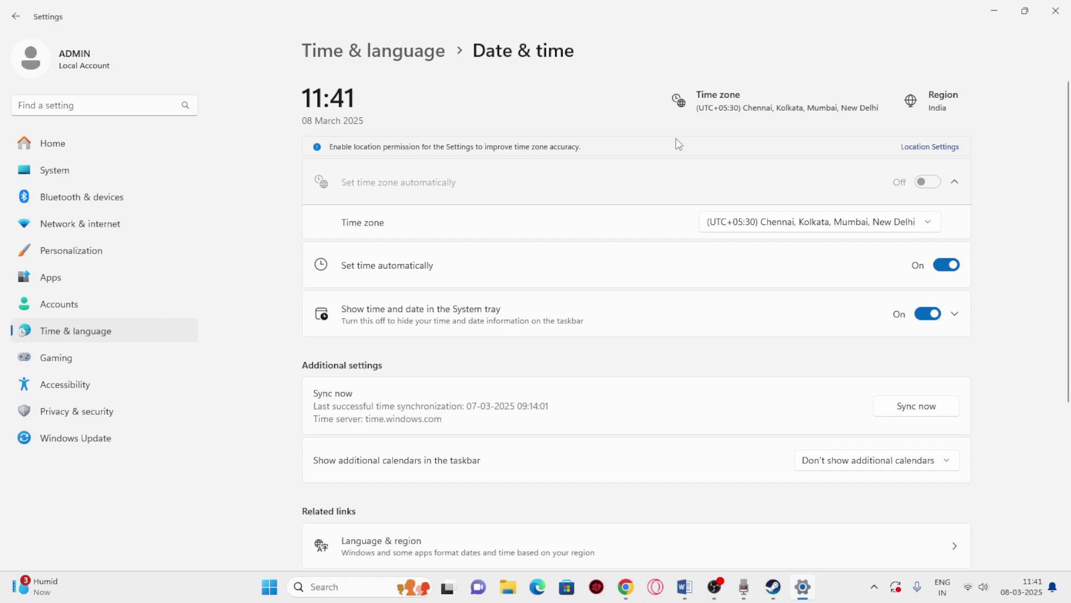
{"action": "left_click", "coordinate": [926, 223]}
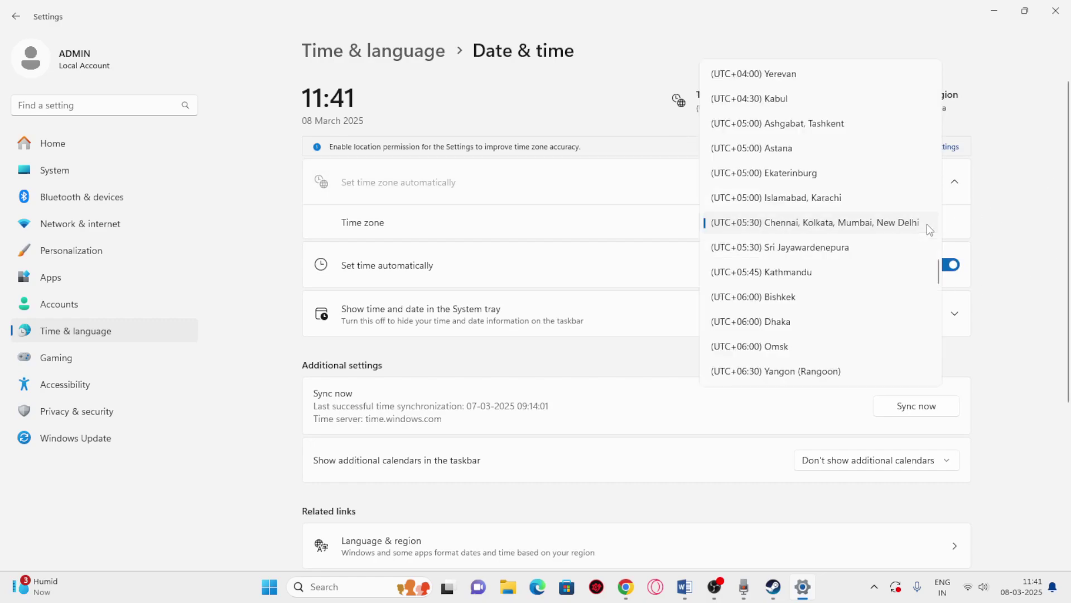
{"action": "left_click", "coordinate": [941, 222]}
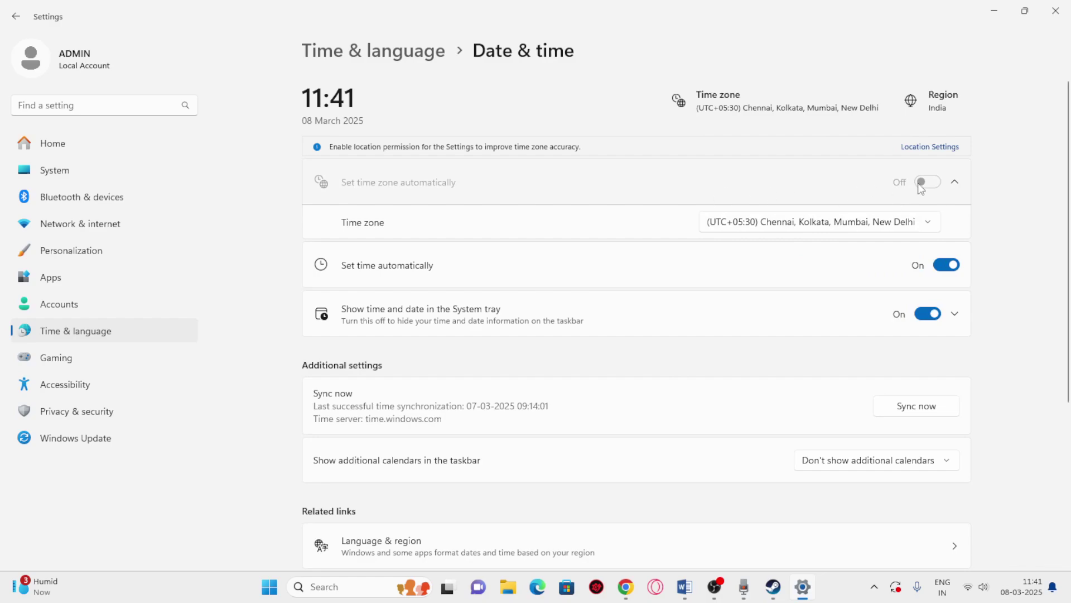
{"action": "left_click", "coordinate": [955, 181]}
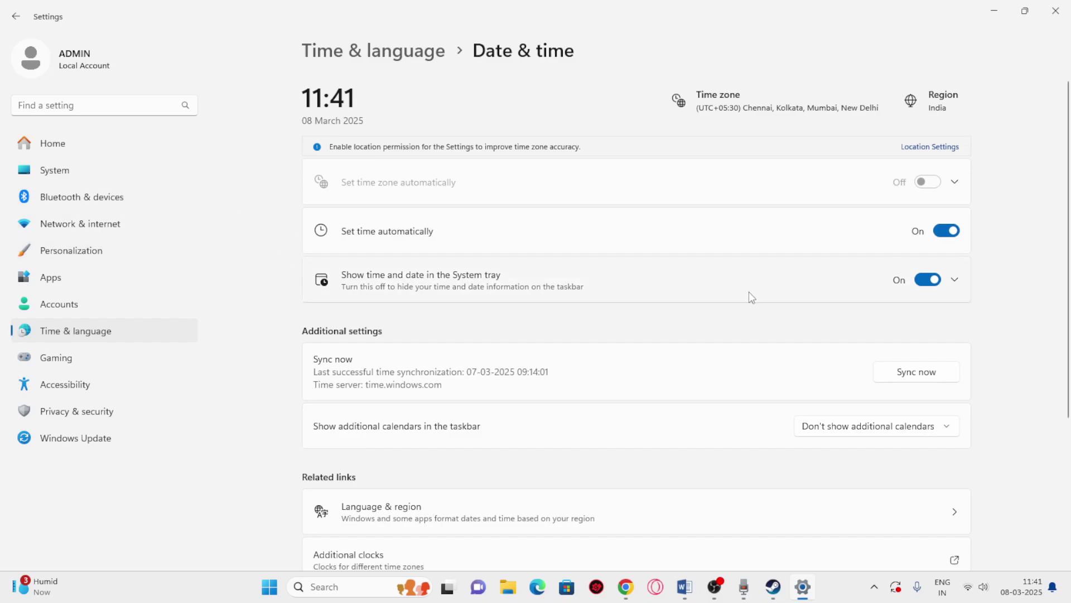
{"action": "scroll", "coordinate": [748, 291], "scroll_direction": "down", "scroll_amount": 4}
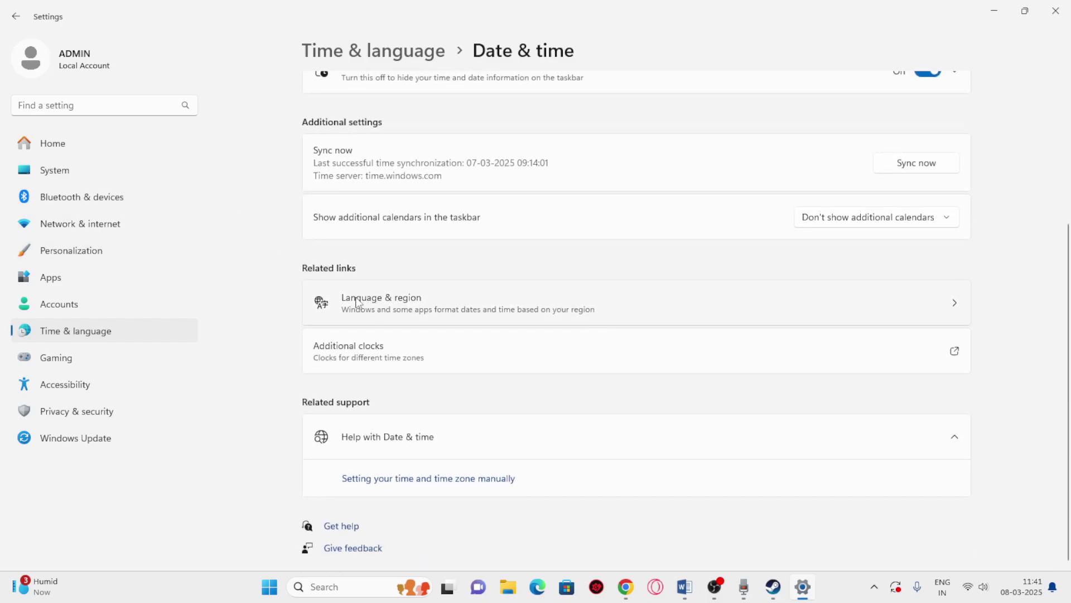
Confirm India as the country or region under Language & region, then close Settings.
{"action": "left_click", "coordinate": [956, 301]}
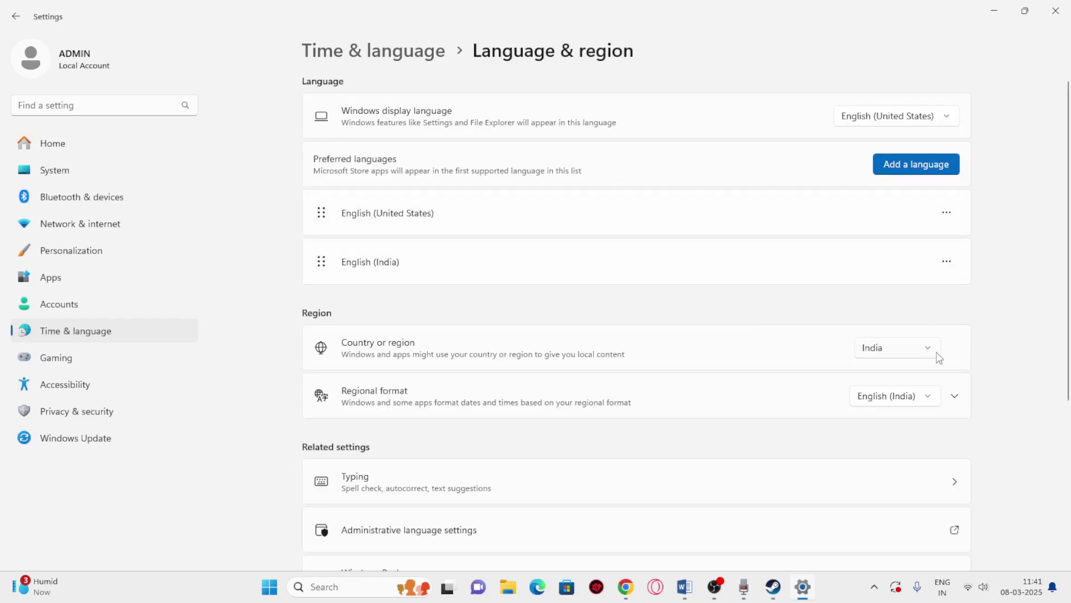
{"action": "left_click", "coordinate": [936, 352]}
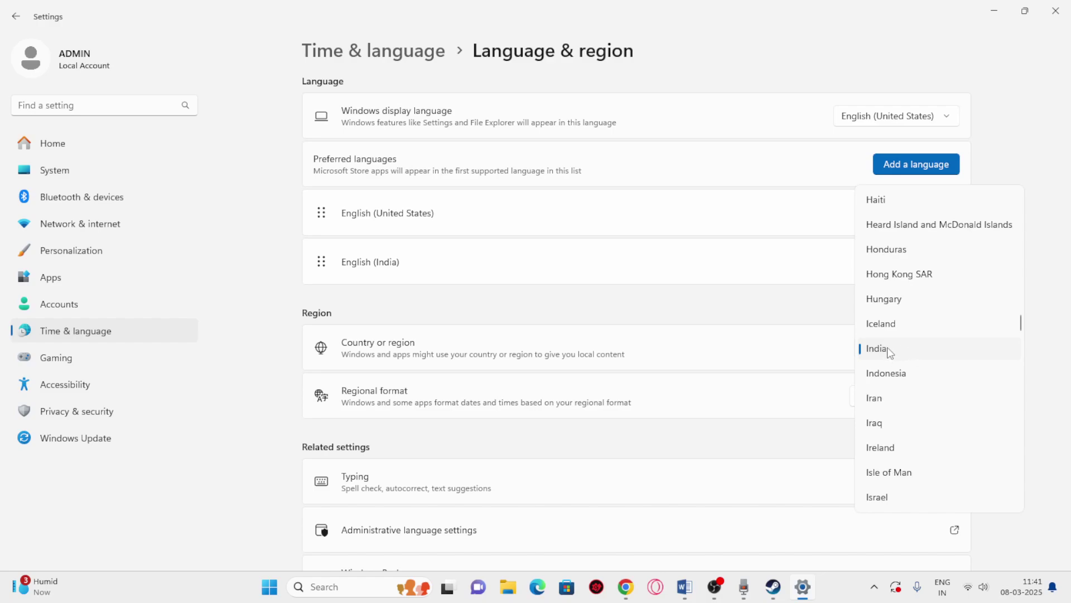
{"action": "left_click", "coordinate": [679, 299]}
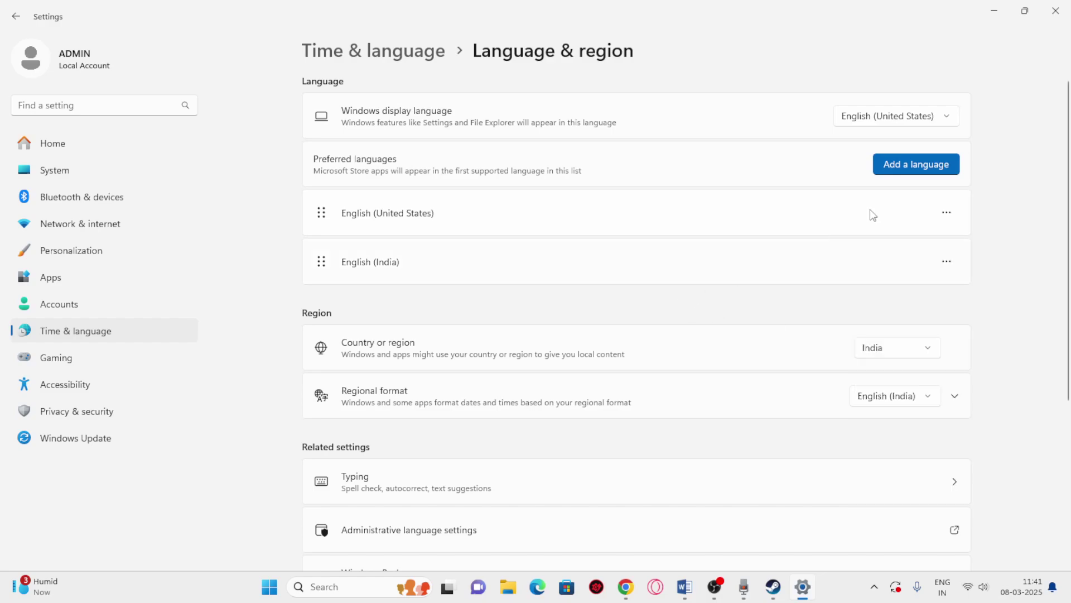
{"action": "left_click", "coordinate": [1061, 8]}
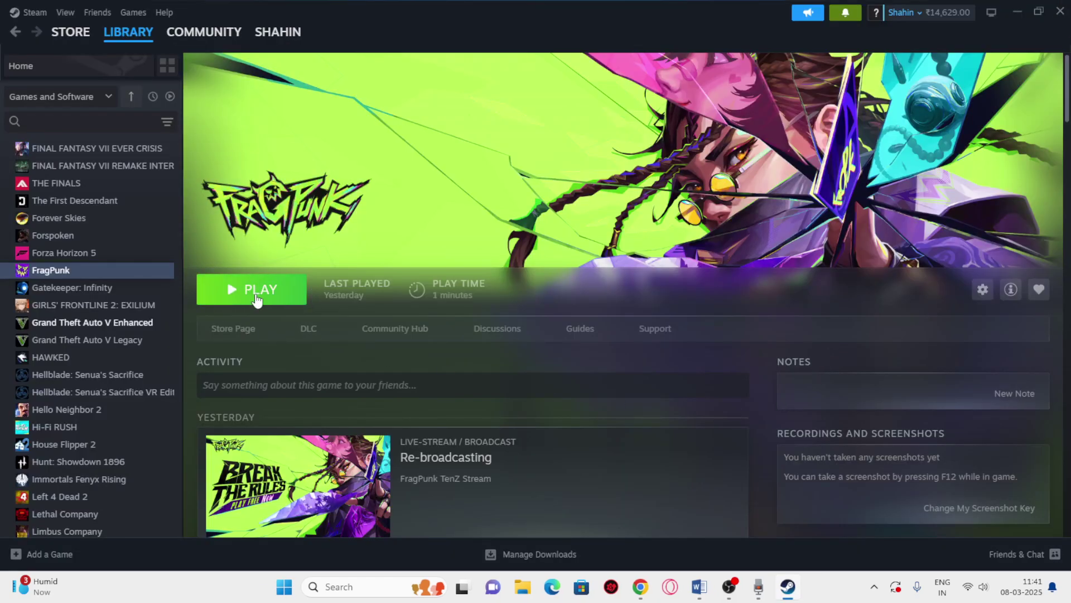
Restore the maximized Word document and review the Step 4 power-cycle paragraph.
{"action": "left_click", "coordinate": [699, 586]}
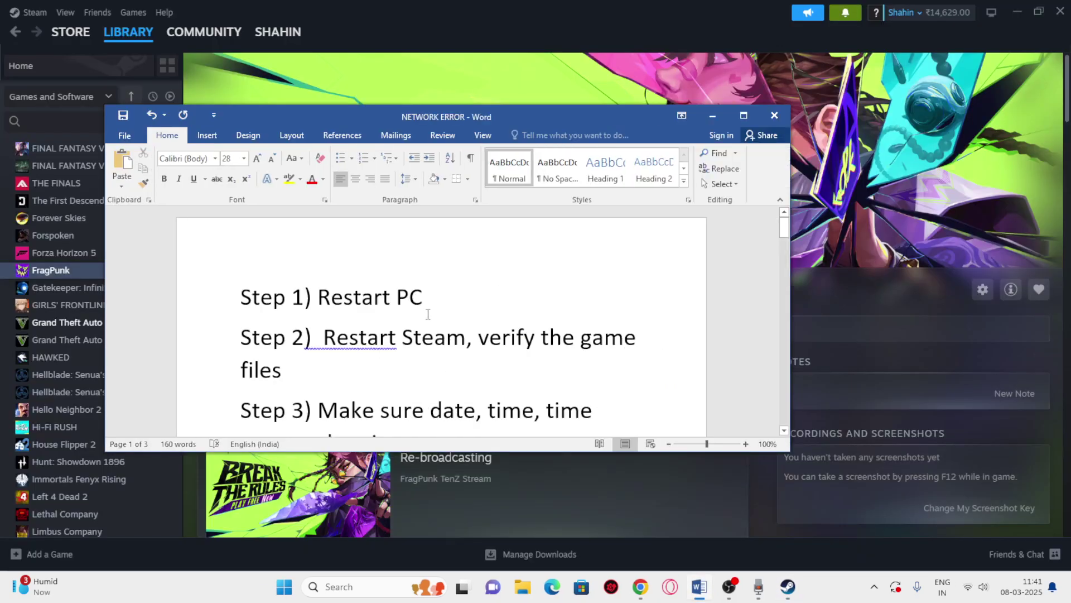
{"action": "left_click", "coordinate": [744, 115]}
{"action": "scroll", "coordinate": [480, 287], "scroll_direction": "down", "scroll_amount": 4}
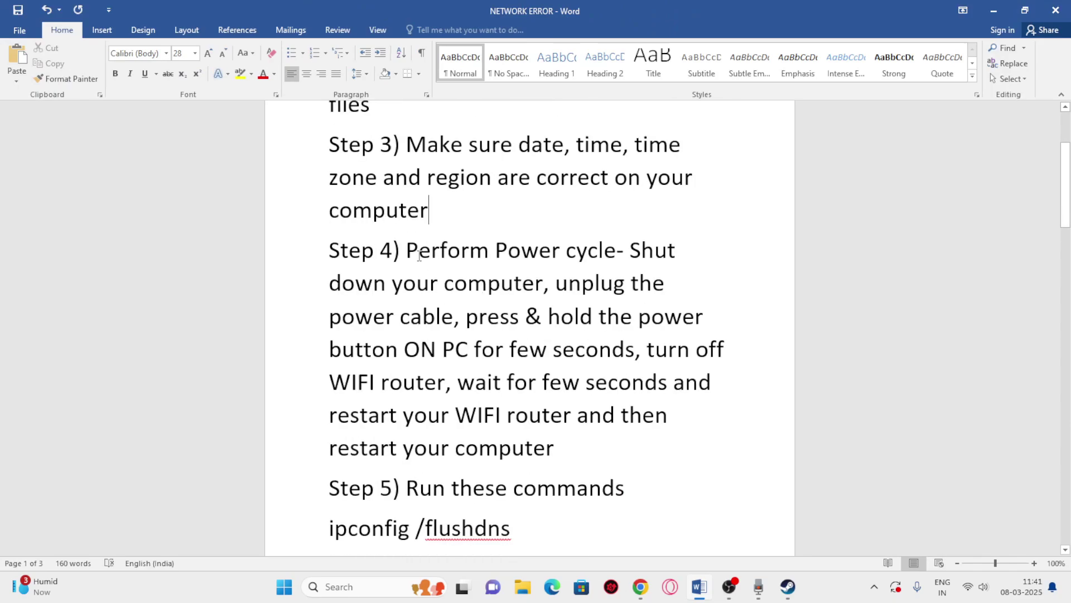
{"action": "left_click_drag", "start_coordinate": [408, 251], "coordinate": [462, 383]}
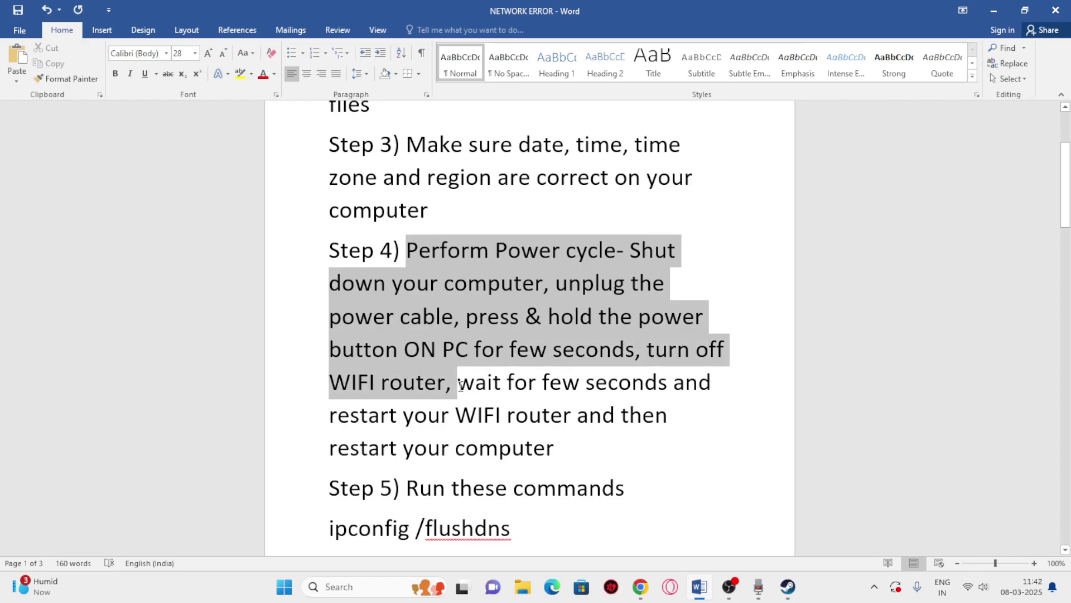
{"action": "left_click_drag", "start_coordinate": [461, 385], "coordinate": [650, 454]}
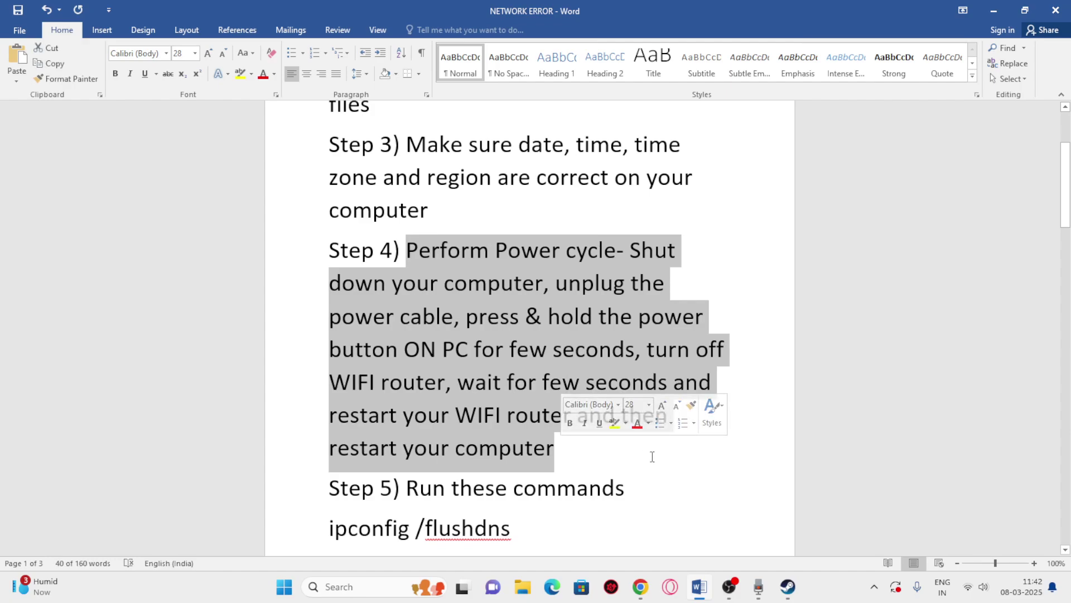
{"action": "left_click", "coordinate": [652, 456]}
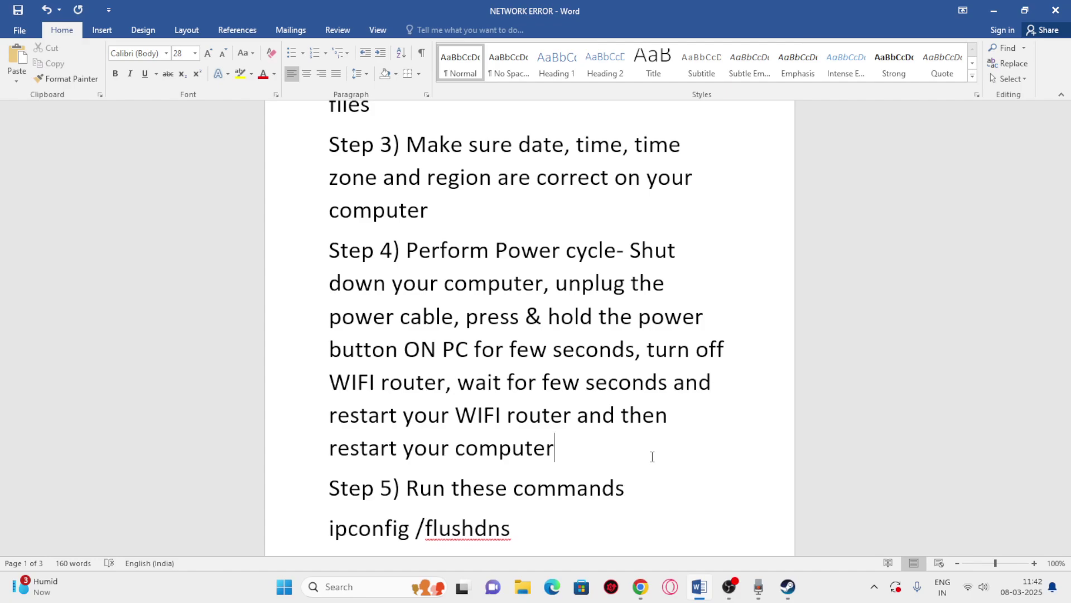
{"action": "left_click_drag", "start_coordinate": [324, 248], "coordinate": [606, 458]}
{"action": "left_click", "coordinate": [606, 457]}
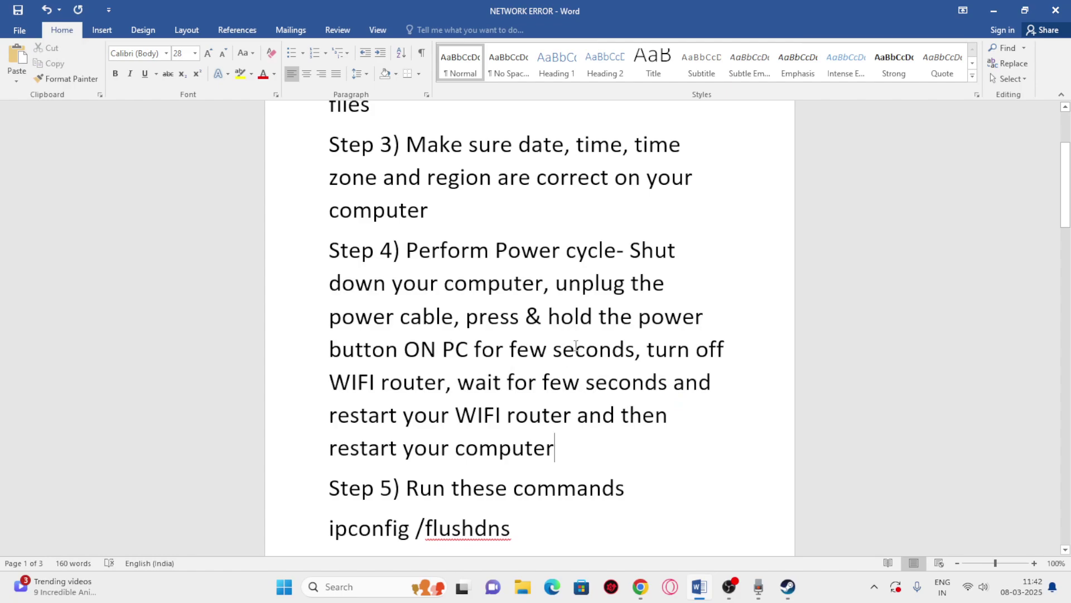
Scroll to Step 5 and select the ipconfig /flushdns command line.
{"action": "scroll", "coordinate": [570, 273], "scroll_direction": "down", "scroll_amount": 4}
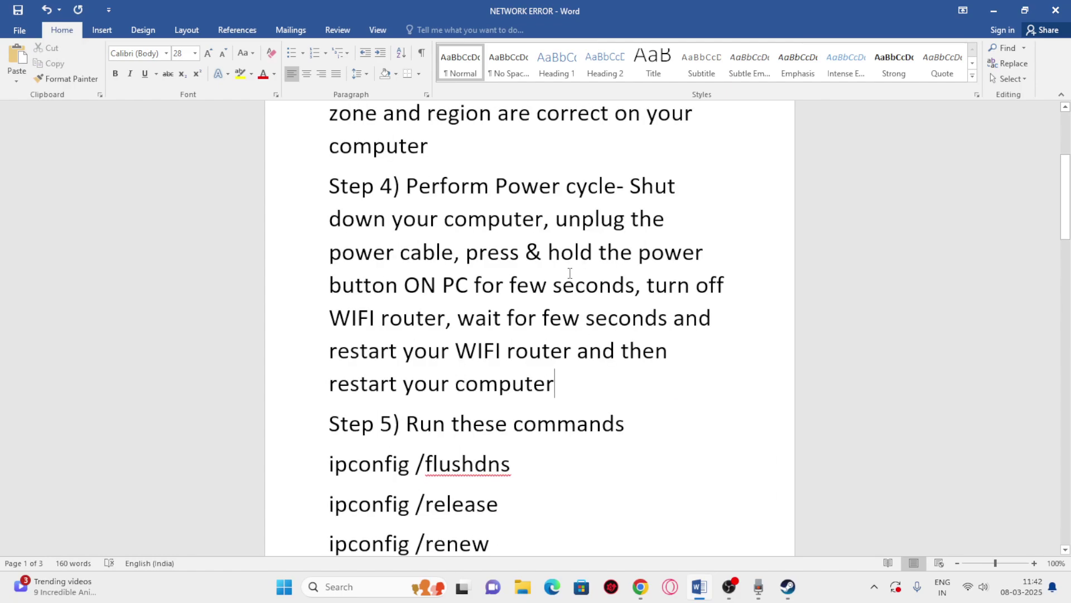
{"action": "left_click_drag", "start_coordinate": [410, 267], "coordinate": [662, 258]}
{"action": "left_click", "coordinate": [579, 313]}
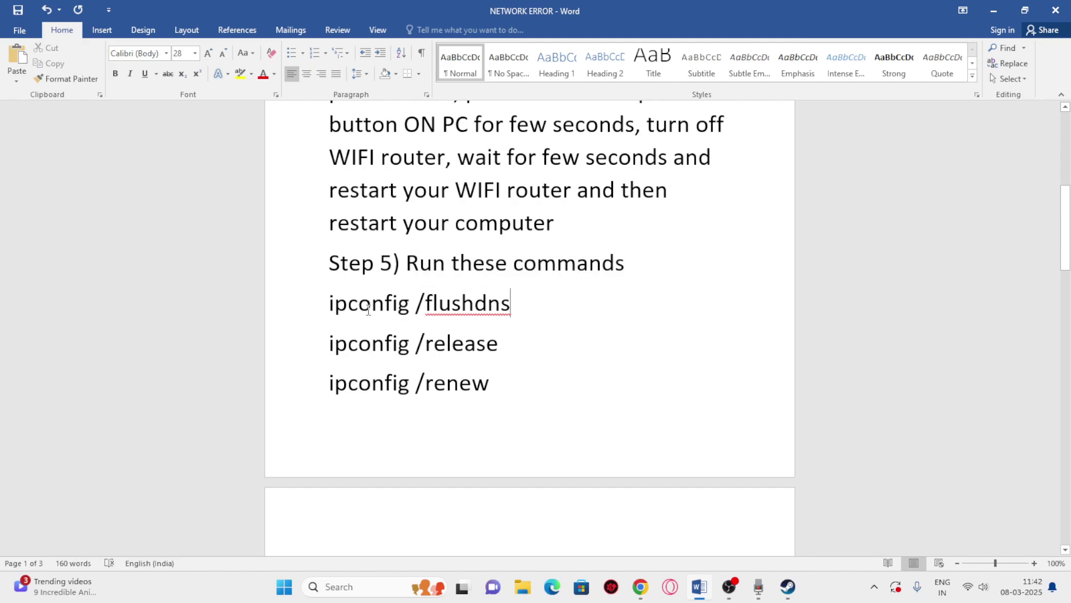
{"action": "left_click", "coordinate": [326, 302]}
{"action": "left_click", "coordinate": [545, 318]}
{"action": "scroll", "coordinate": [545, 317], "scroll_direction": "down", "scroll_amount": 3}
{"action": "scroll", "coordinate": [545, 312], "scroll_direction": "down", "scroll_amount": 3}
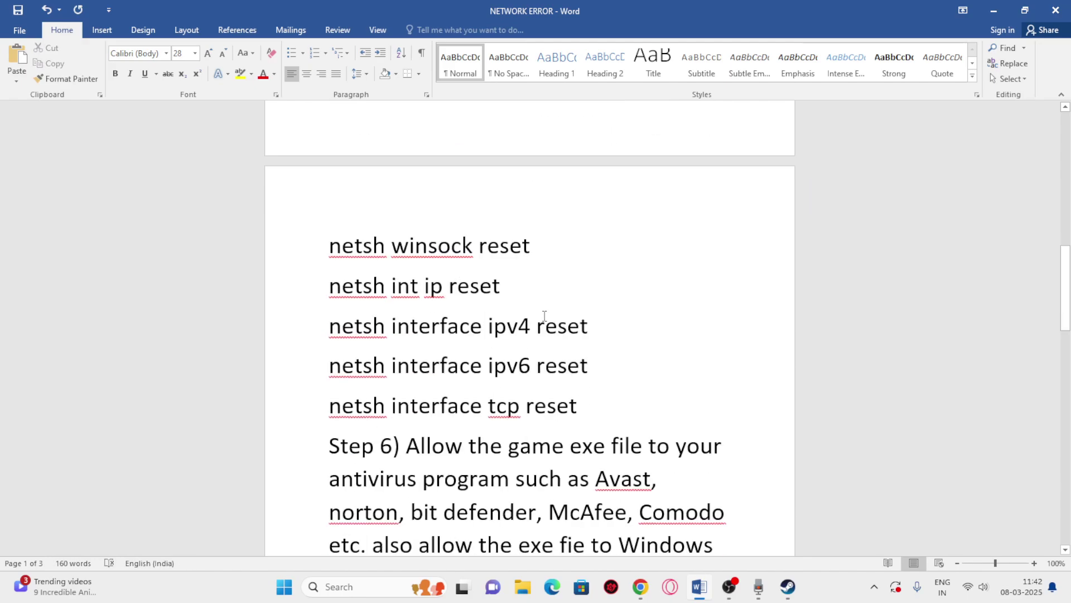
{"action": "scroll", "coordinate": [546, 312], "scroll_direction": "up", "scroll_amount": 6}
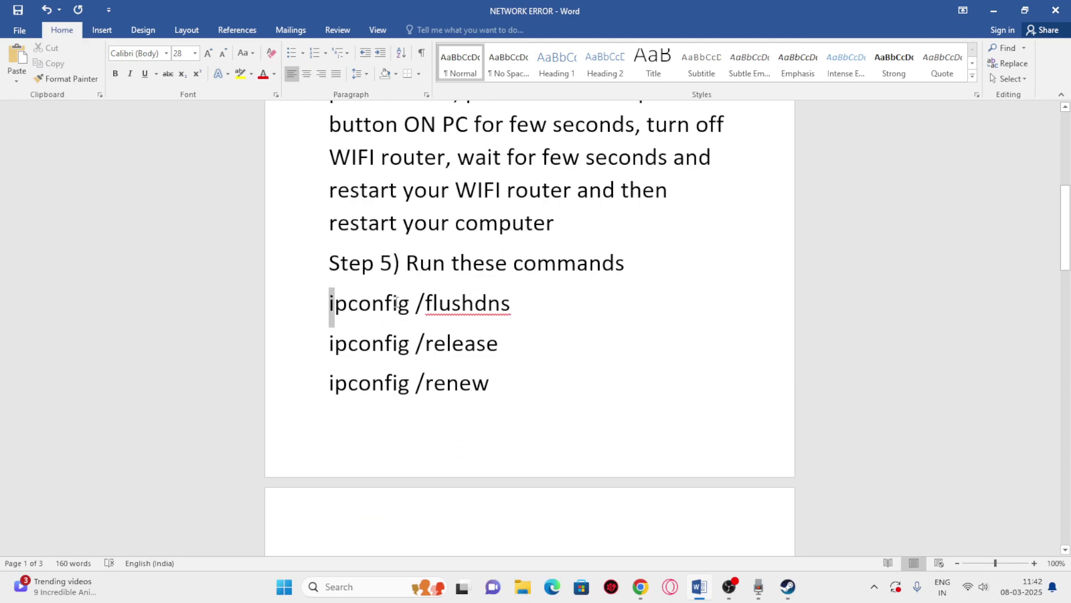
{"action": "left_click_drag", "start_coordinate": [330, 303], "coordinate": [538, 298]}
Run the copied ipconfig /flushdns in a Command Prompt opened as administrator.
{"action": "right_click", "coordinate": [486, 310]}
{"action": "left_click", "coordinate": [522, 330]}
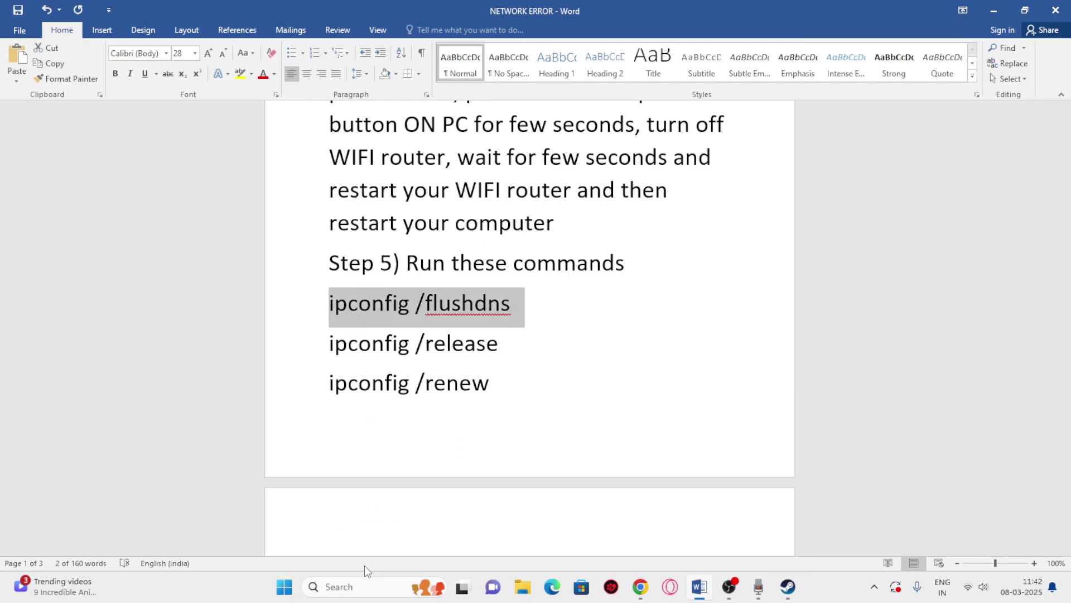
{"action": "left_click", "coordinate": [317, 587]}
{"action": "type", "text": "CMD"}
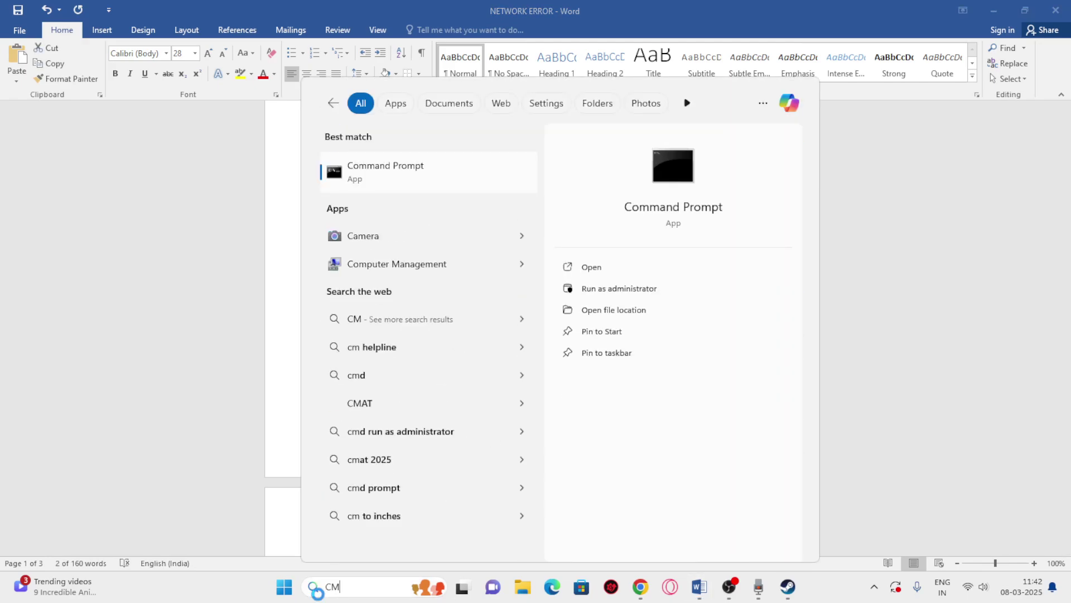
{"action": "left_click", "coordinate": [606, 291]}
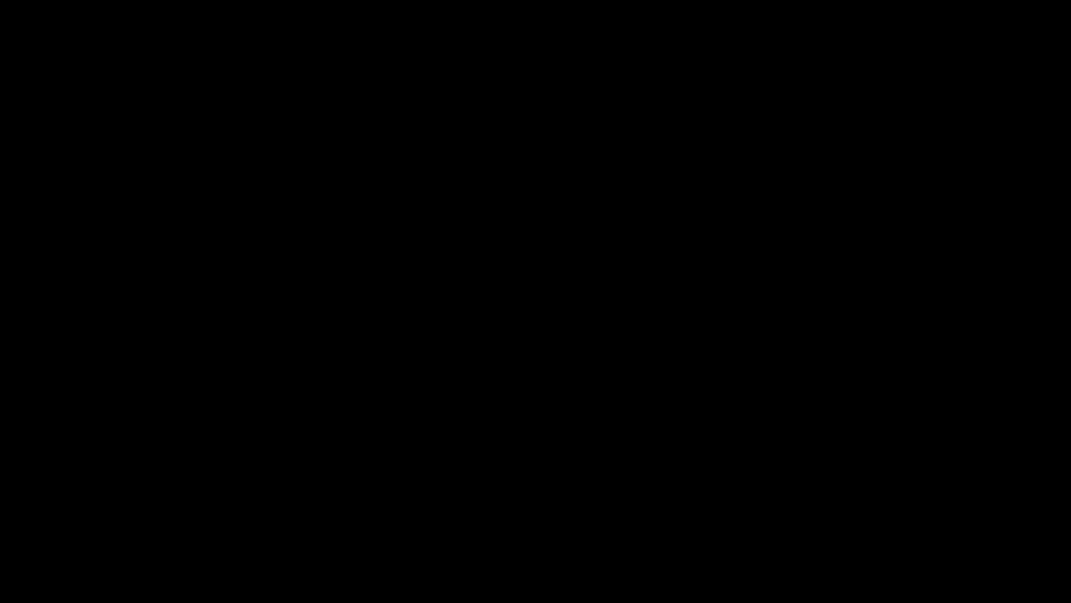
{"action": "key", "text": "ctrl+v"}
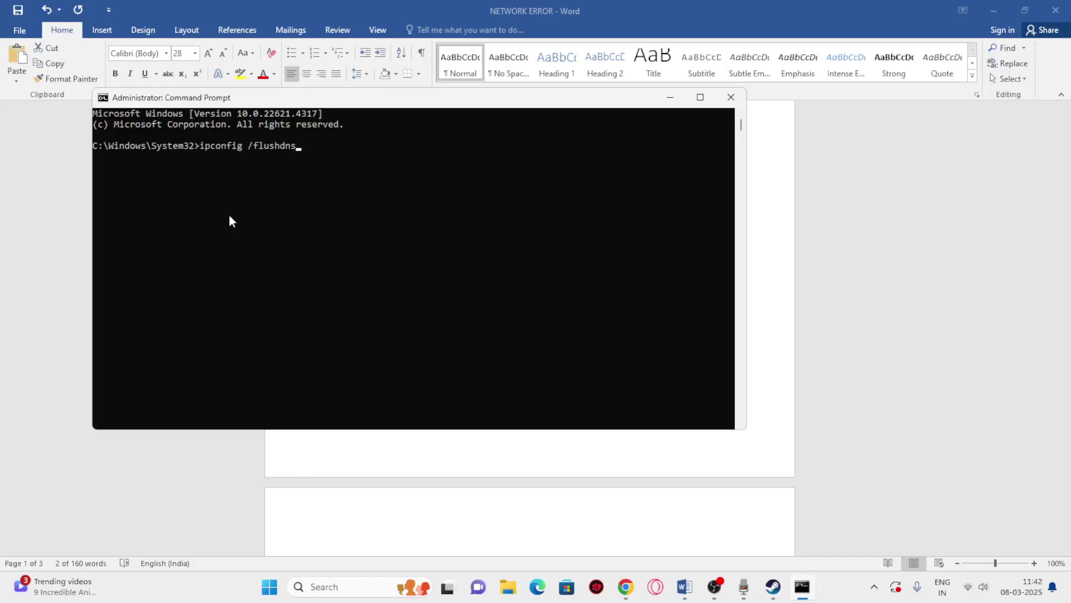
{"action": "key", "text": "Return"}
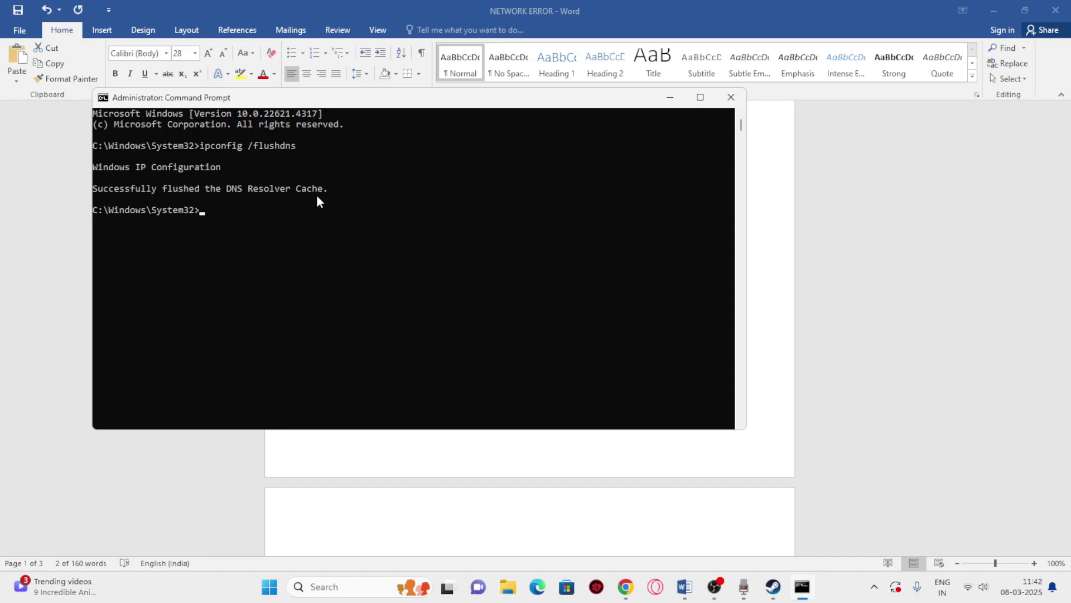
Copy ipconfig /release from the document and run it in the admin prompt.
{"action": "left_click", "coordinate": [670, 97]}
{"action": "left_click", "coordinate": [471, 282]}
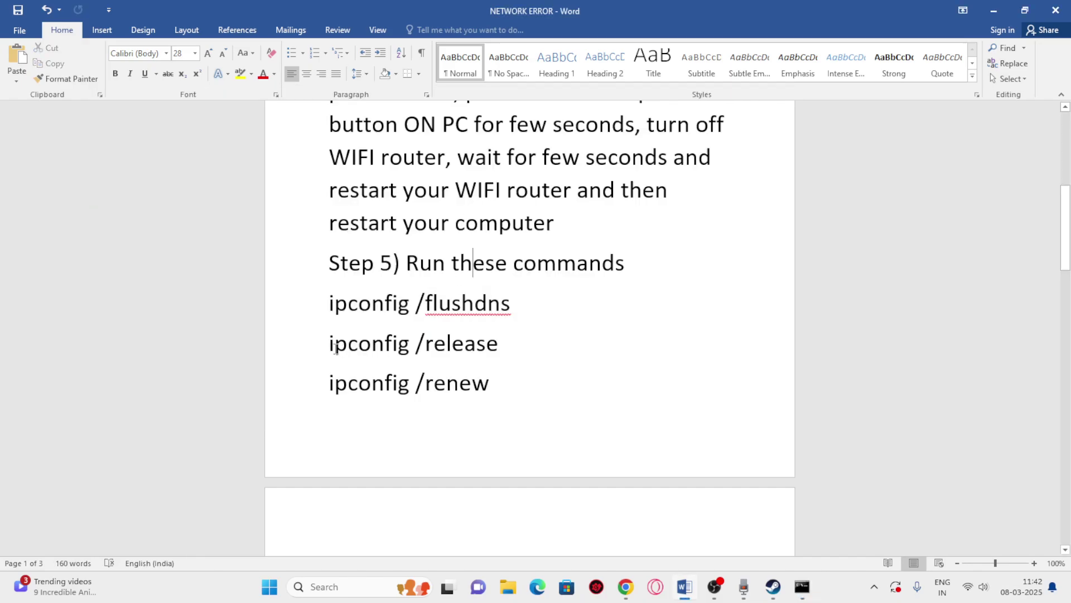
{"action": "left_click_drag", "start_coordinate": [336, 343], "coordinate": [462, 346]}
{"action": "right_click", "coordinate": [462, 346]}
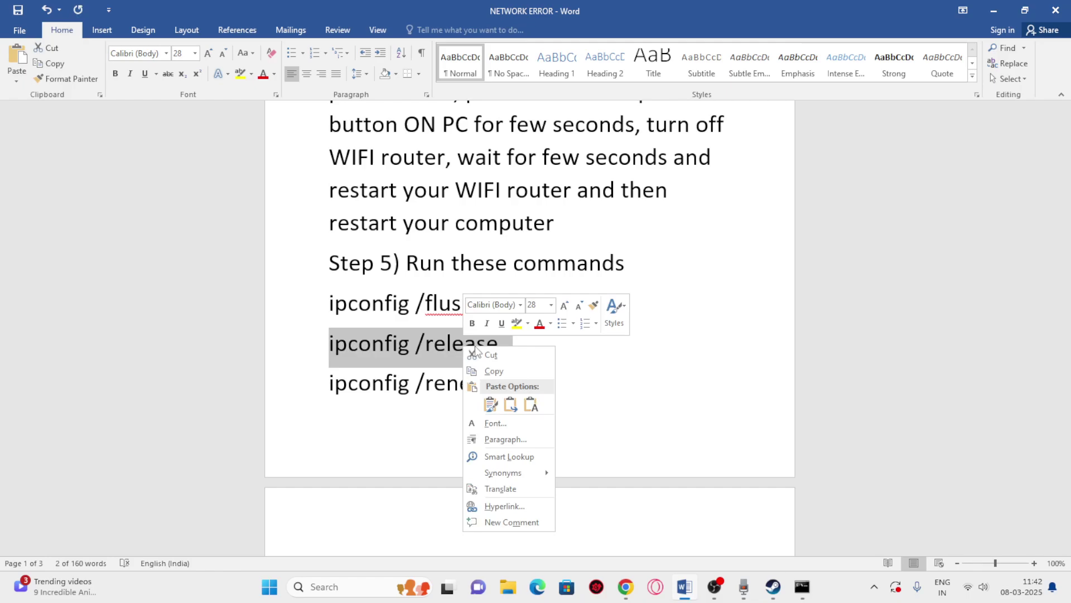
{"action": "left_click", "coordinate": [493, 371]}
{"action": "left_click", "coordinate": [802, 587]}
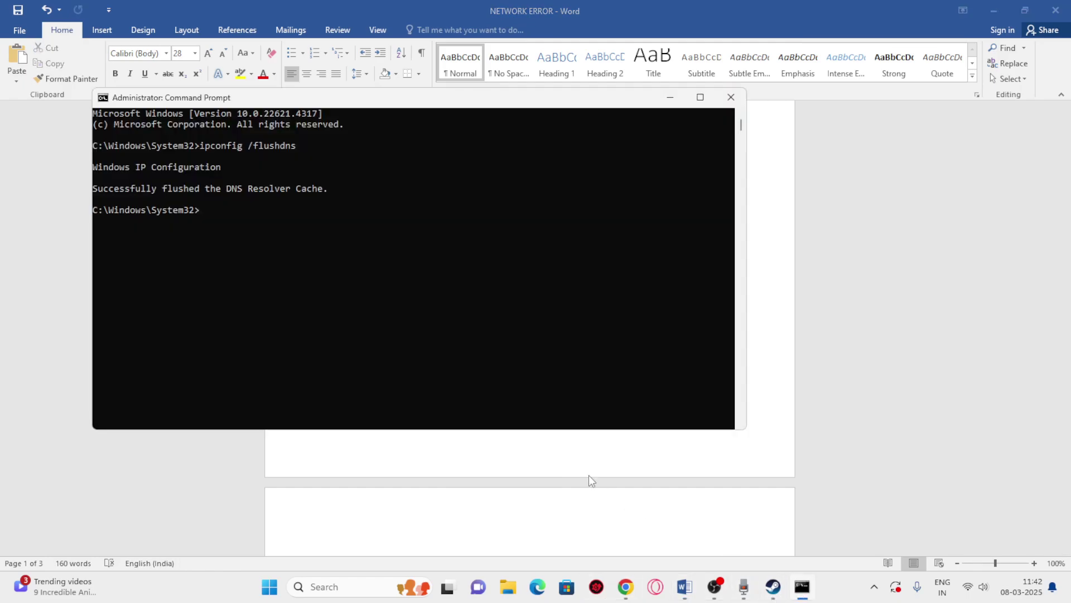
{"action": "key", "text": "ctrl+v"}
{"action": "key", "text": "Return"}
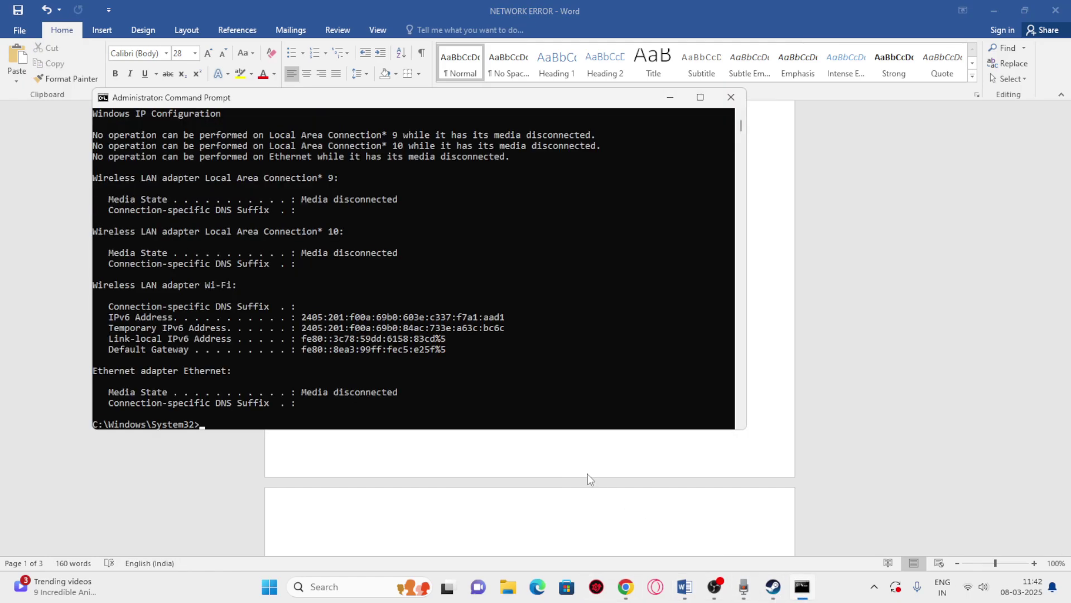
Copy ipconfig /renew from the document and run it in the admin prompt.
{"action": "left_click", "coordinate": [685, 586]}
{"action": "scroll", "coordinate": [455, 351], "scroll_direction": "down", "scroll_amount": 1}
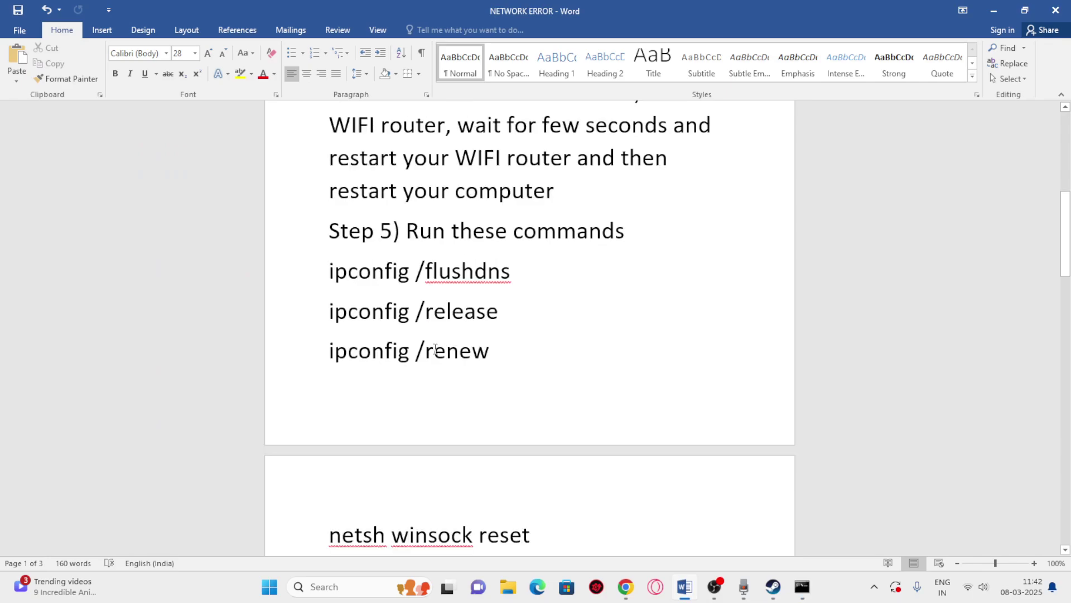
{"action": "left_click_drag", "start_coordinate": [331, 351], "coordinate": [490, 357]}
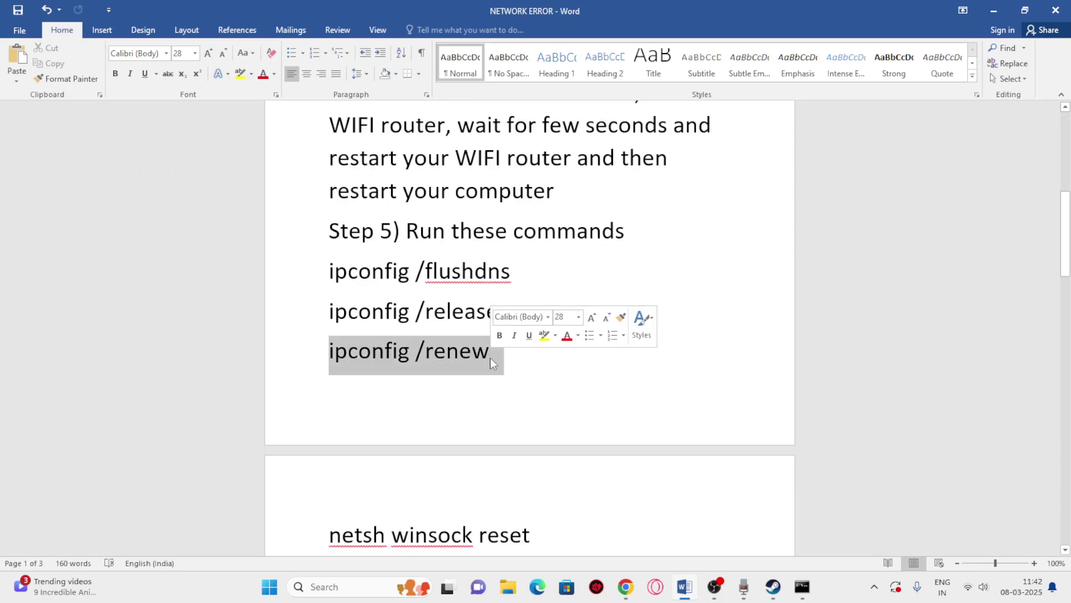
{"action": "right_click", "coordinate": [489, 357]}
{"action": "left_click", "coordinate": [532, 384]}
{"action": "key", "text": "alt+Tab"}
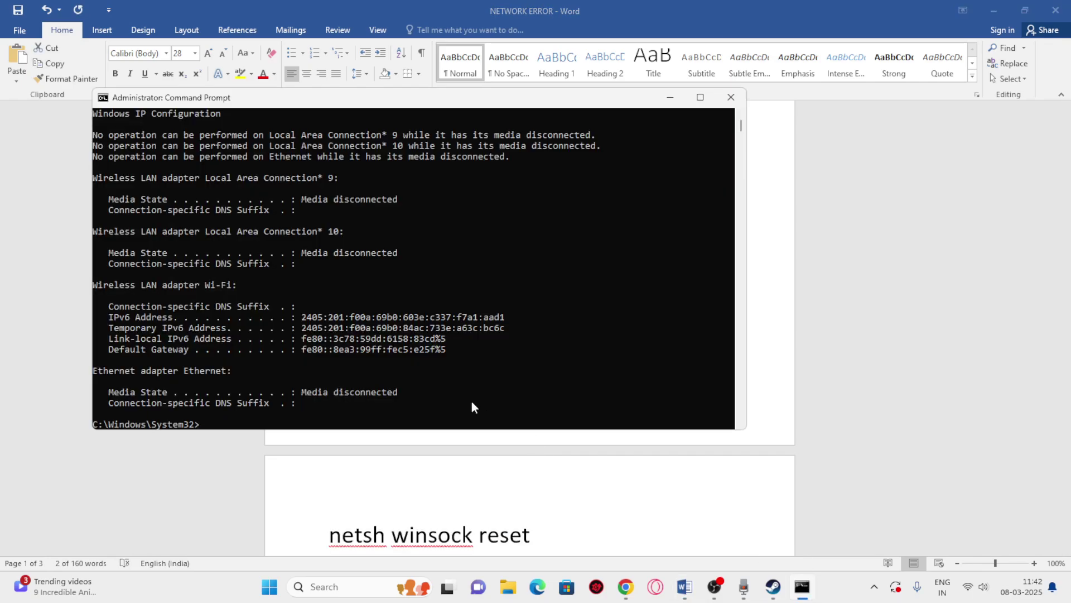
{"action": "key", "text": "ctrl+v"}
{"action": "key", "text": "Return"}
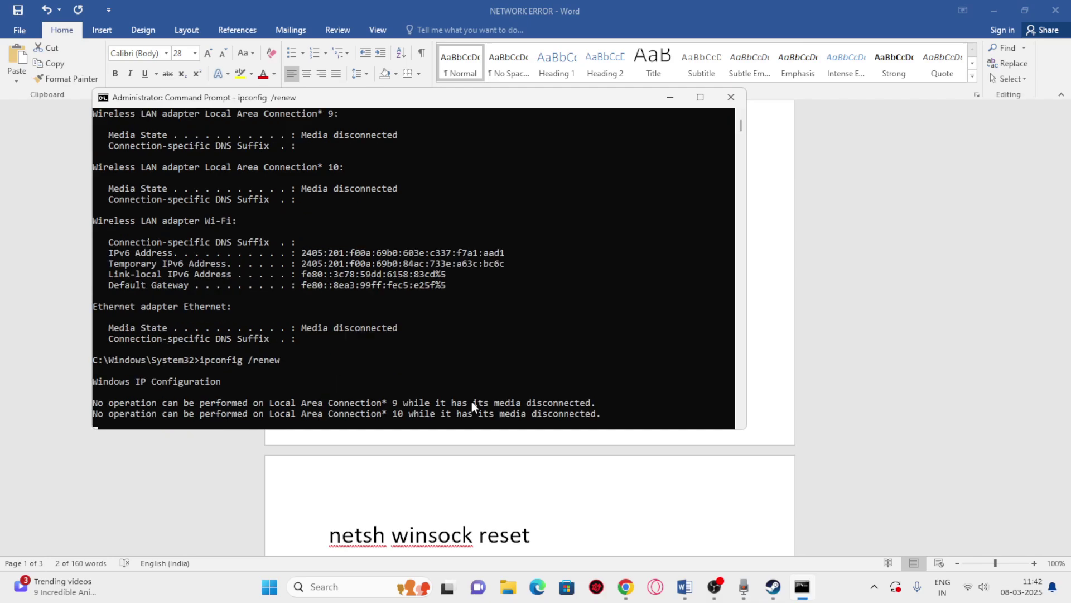
Copy netsh winsock reset from the document and run it in Command Prompt.
{"action": "left_click", "coordinate": [684, 587]}
{"action": "scroll", "coordinate": [431, 277], "scroll_direction": "down", "scroll_amount": 5}
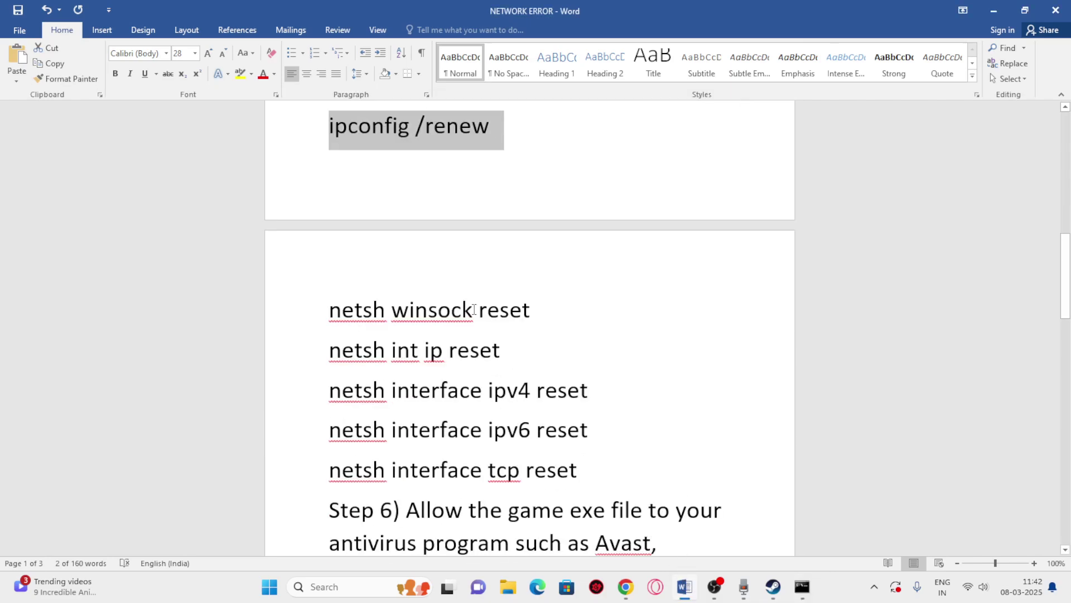
{"action": "left_click_drag", "start_coordinate": [333, 247], "coordinate": [544, 253]}
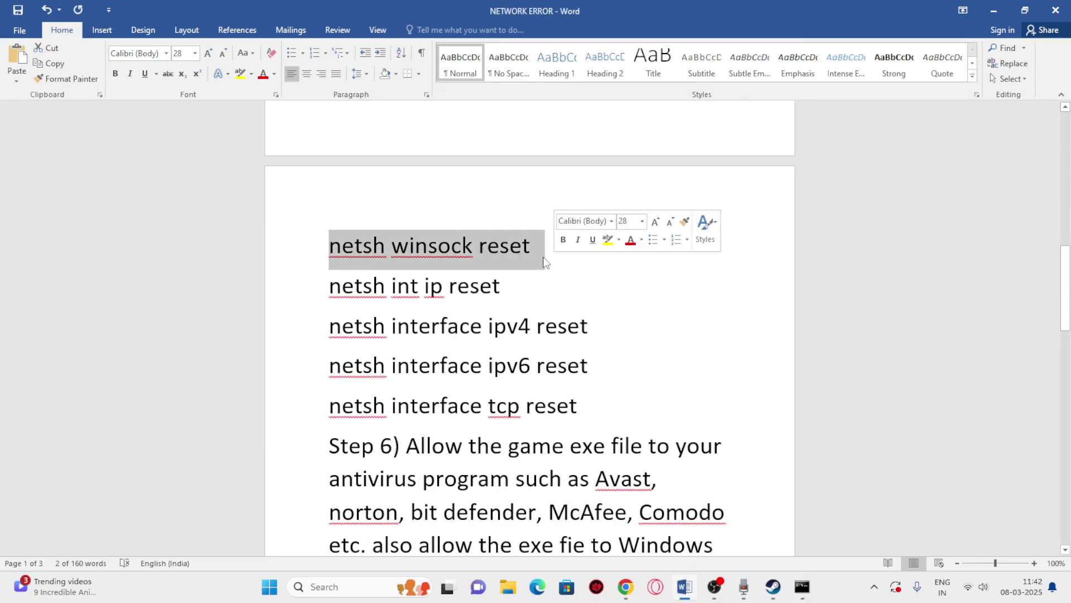
{"action": "right_click", "coordinate": [527, 253]}
{"action": "left_click", "coordinate": [558, 274]}
{"action": "left_click", "coordinate": [802, 586]}
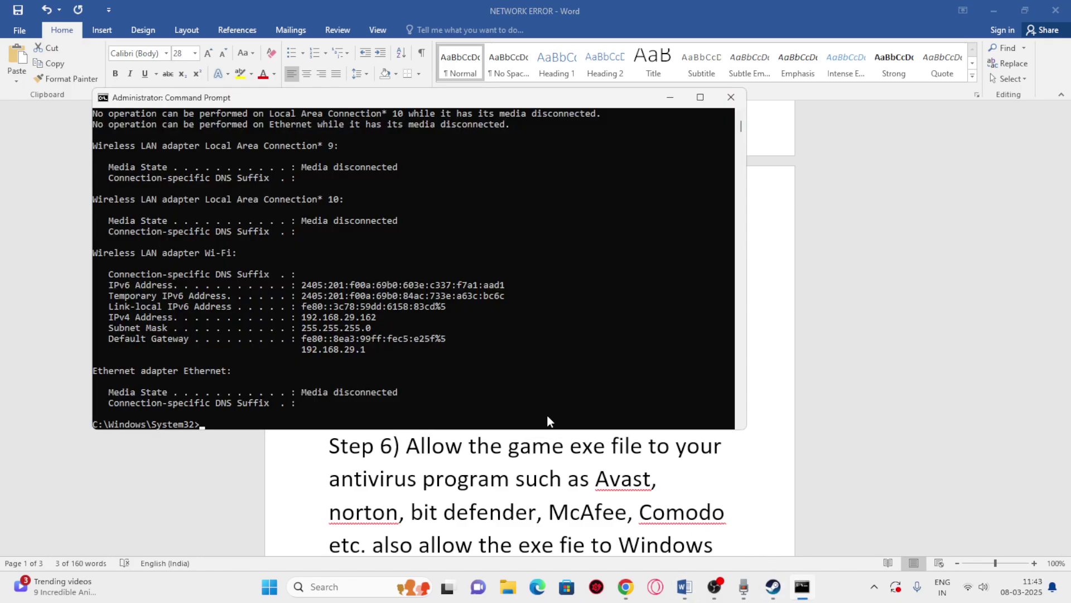
{"action": "key", "text": "ctrl+v"}
{"action": "key", "text": "Return"}
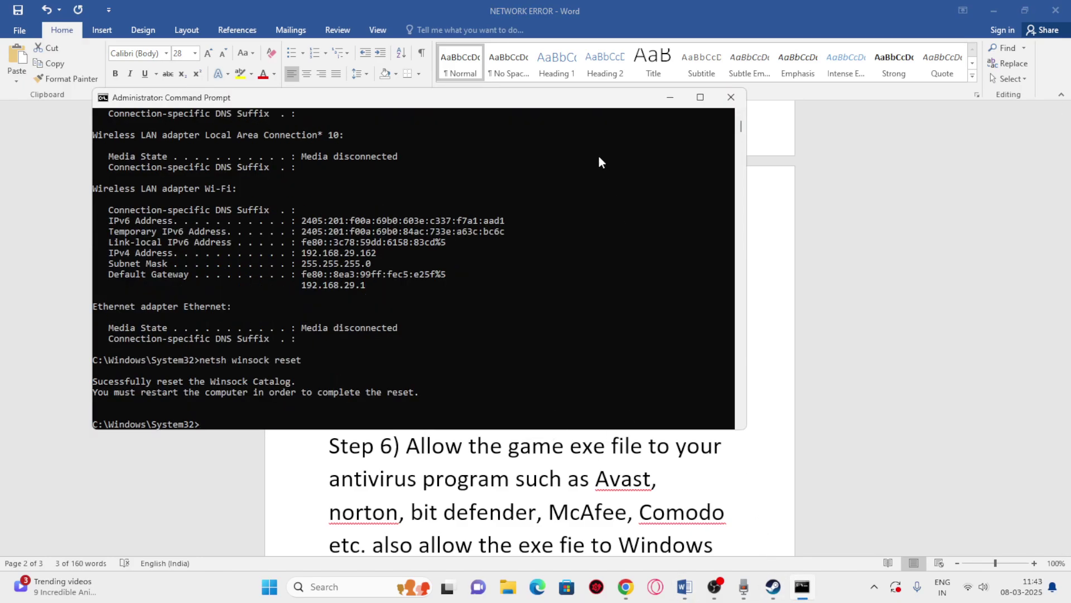
Copy and run netsh int ip reset in the Command Prompt.
{"action": "left_click", "coordinate": [670, 99]}
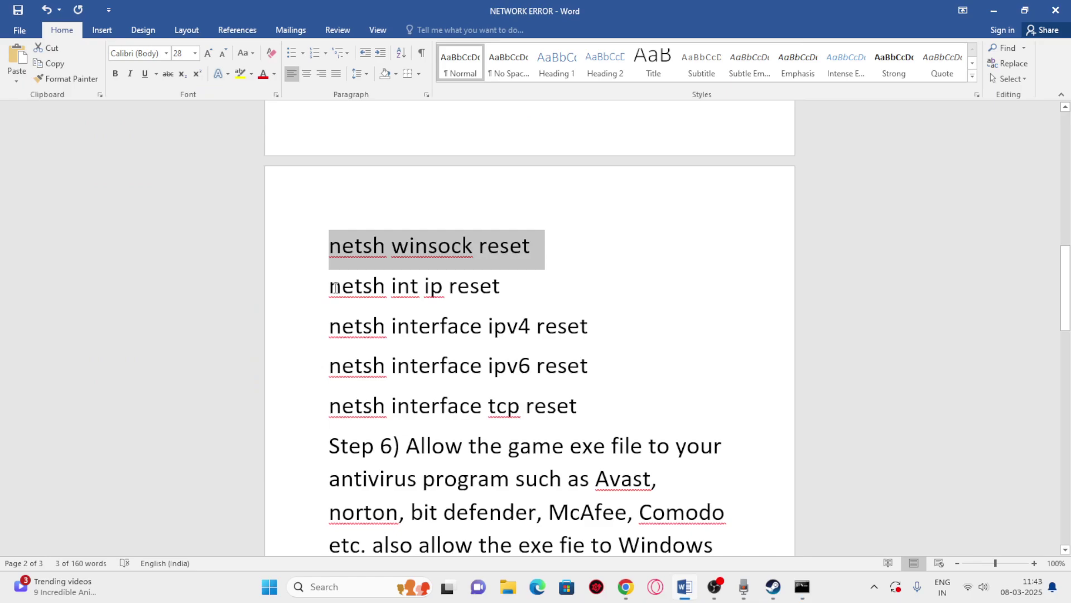
{"action": "left_click_drag", "start_coordinate": [335, 287], "coordinate": [514, 288]}
{"action": "right_click", "coordinate": [484, 282]}
{"action": "left_click", "coordinate": [505, 309]}
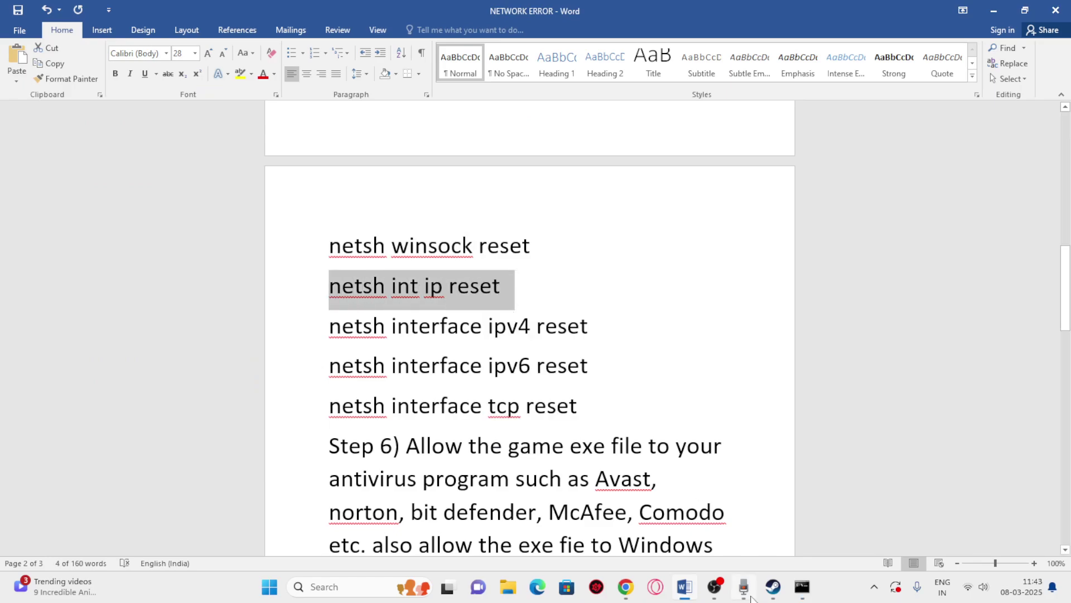
{"action": "left_click", "coordinate": [802, 587]}
{"action": "key", "text": "ctrl+v"}
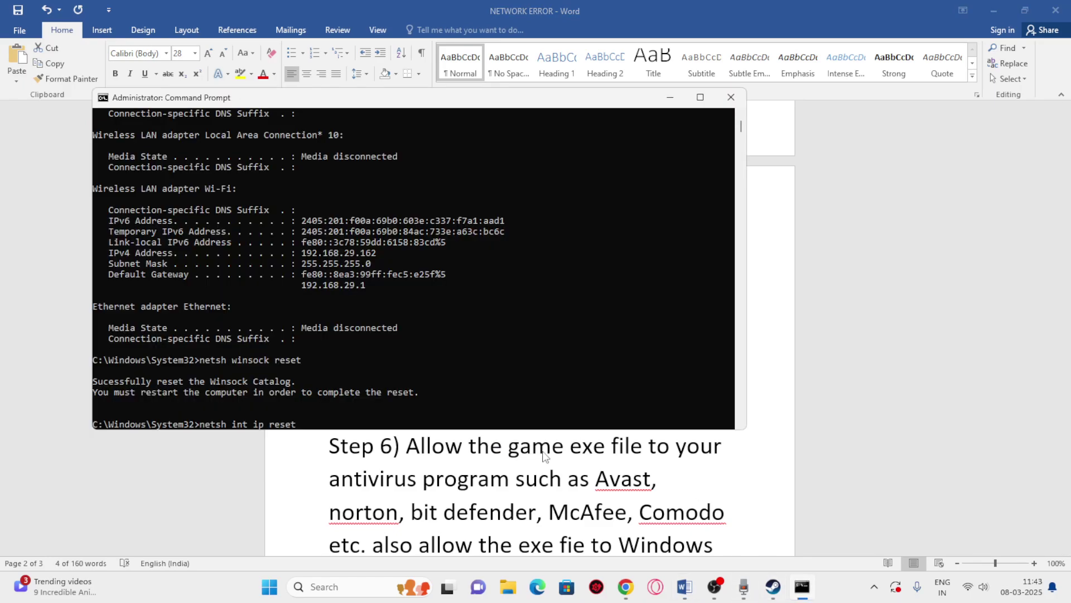
{"action": "key", "text": "Return"}
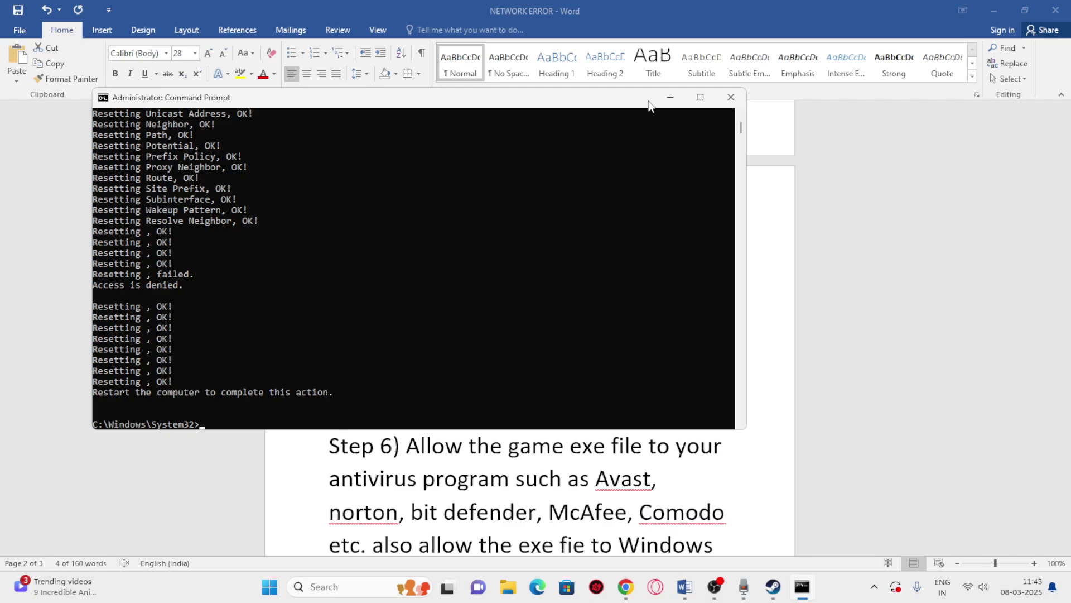
Copy the netsh interface ipv4 reset line and paste it into the Command Prompt.
{"action": "left_click", "coordinate": [670, 97]}
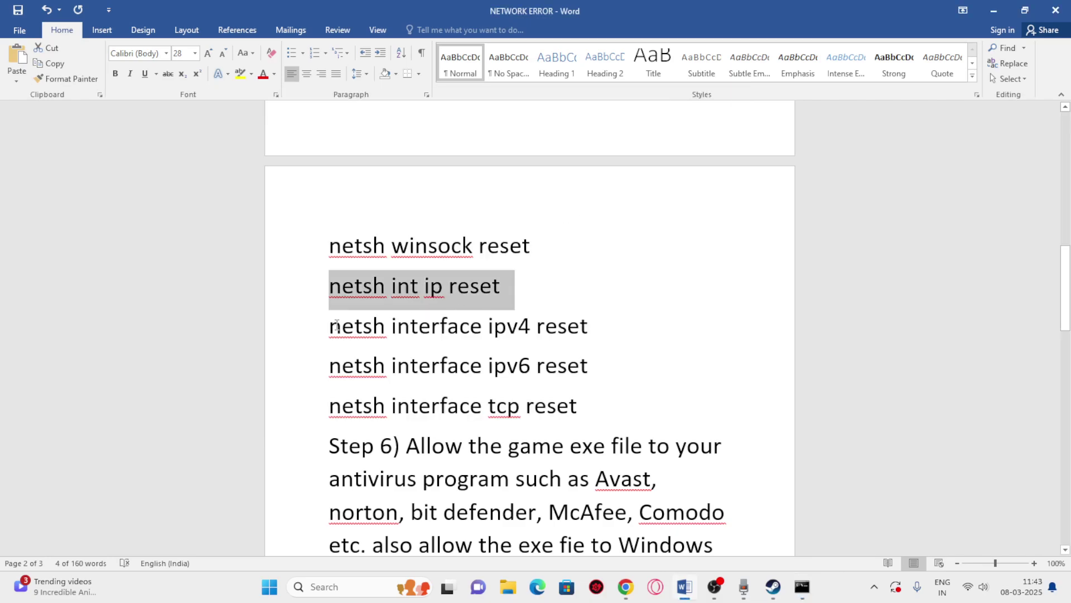
{"action": "left_click_drag", "start_coordinate": [337, 326], "coordinate": [583, 327]}
{"action": "right_click", "coordinate": [583, 326]}
{"action": "left_click", "coordinate": [616, 345]}
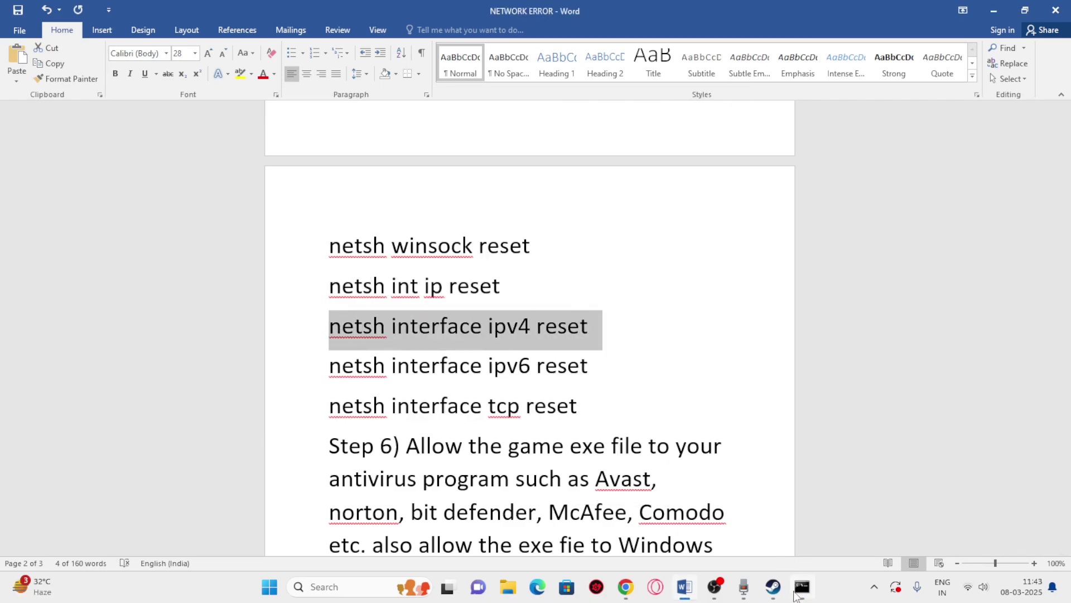
{"action": "left_click", "coordinate": [801, 586]}
{"action": "right_click", "coordinate": [448, 405]}
{"action": "key", "text": "Escape"}
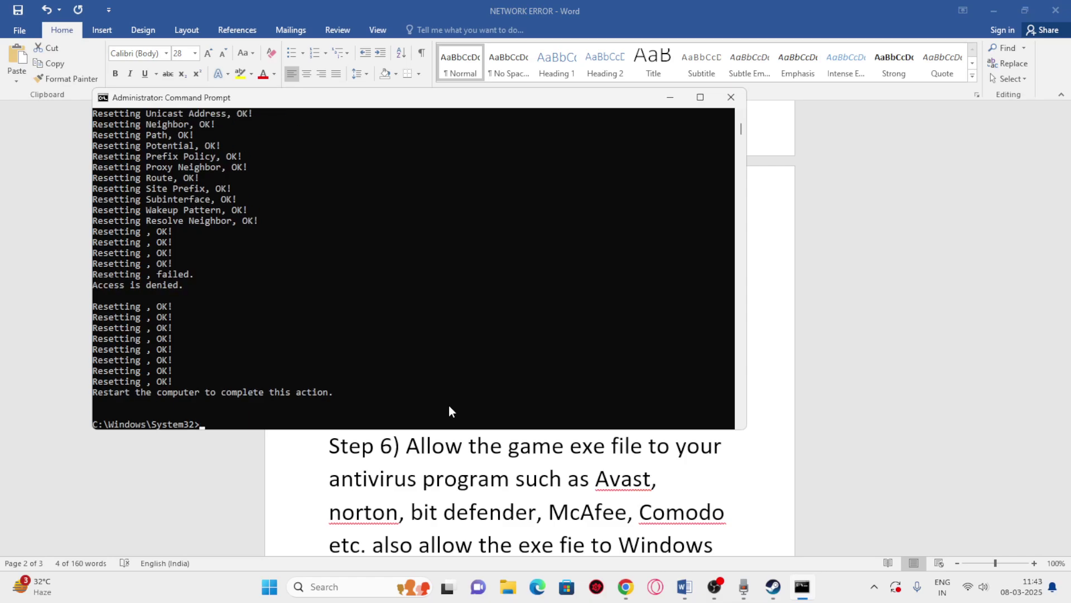
Copy the netsh interface ipv6 reset line and paste it into the Command Prompt.
{"action": "left_click", "coordinate": [668, 99]}
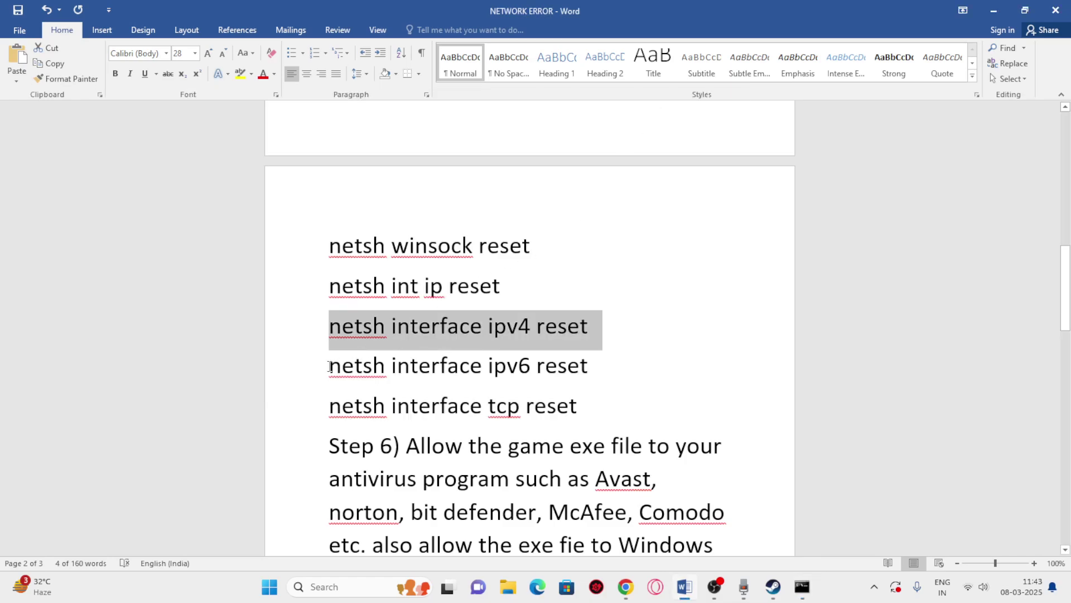
{"action": "left_click_drag", "start_coordinate": [329, 367], "coordinate": [587, 366]}
{"action": "left_click", "coordinate": [558, 365]}
{"action": "right_click", "coordinate": [558, 365]}
{"action": "left_click", "coordinate": [534, 367]}
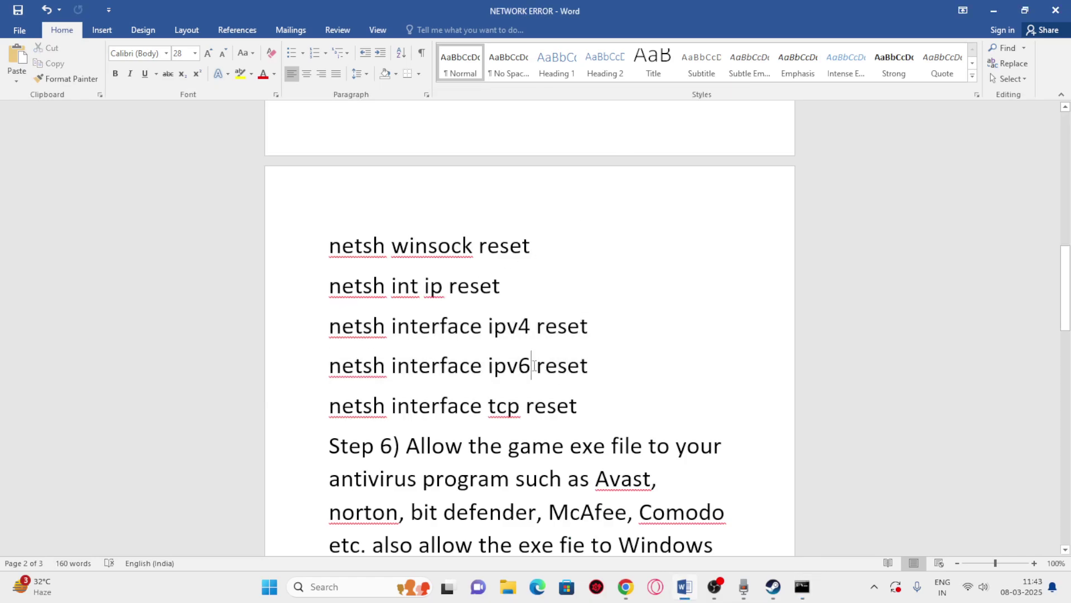
{"action": "triple_click", "coordinate": [533, 364]}
{"action": "right_click", "coordinate": [533, 365]}
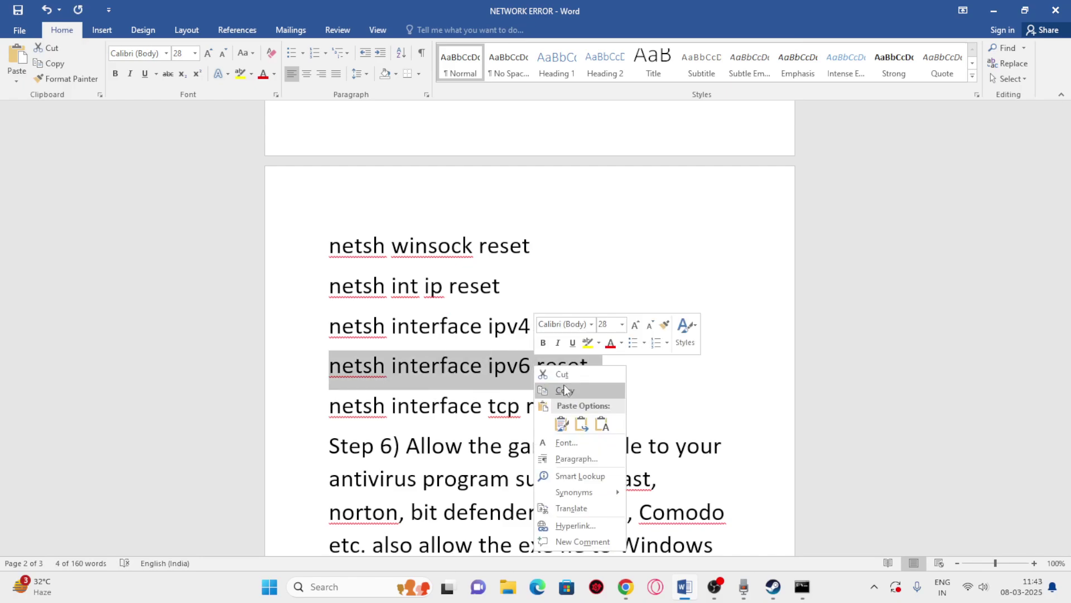
{"action": "left_click", "coordinate": [565, 390]}
{"action": "left_click", "coordinate": [802, 586]}
{"action": "key", "text": "ctrl+v"}
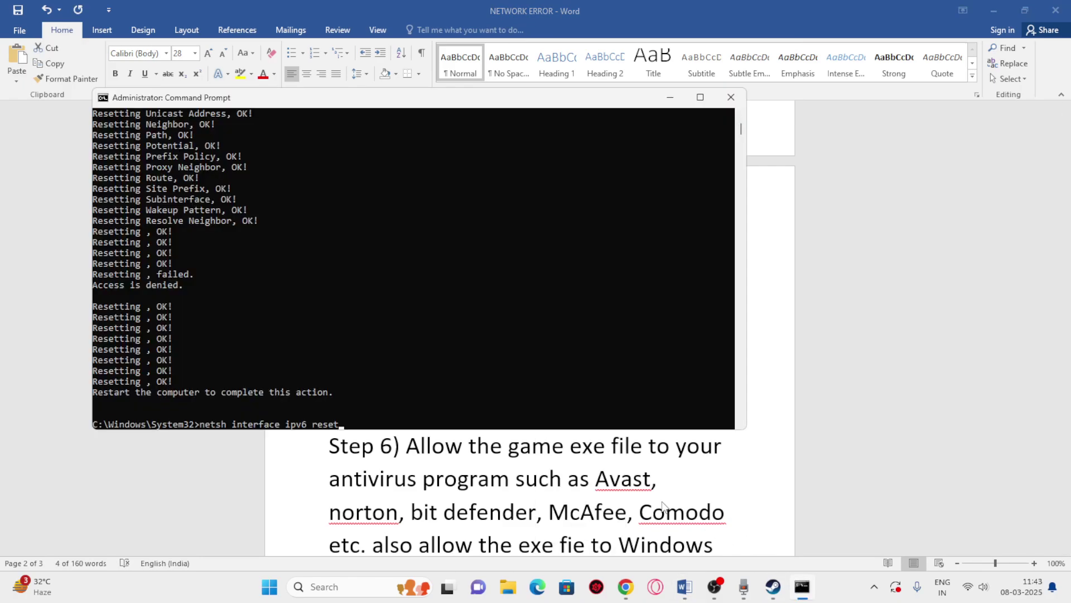
{"action": "key", "text": "Escape"}
Run netsh interface tcp reset, then close the Command Prompt.
{"action": "left_click", "coordinate": [670, 97]}
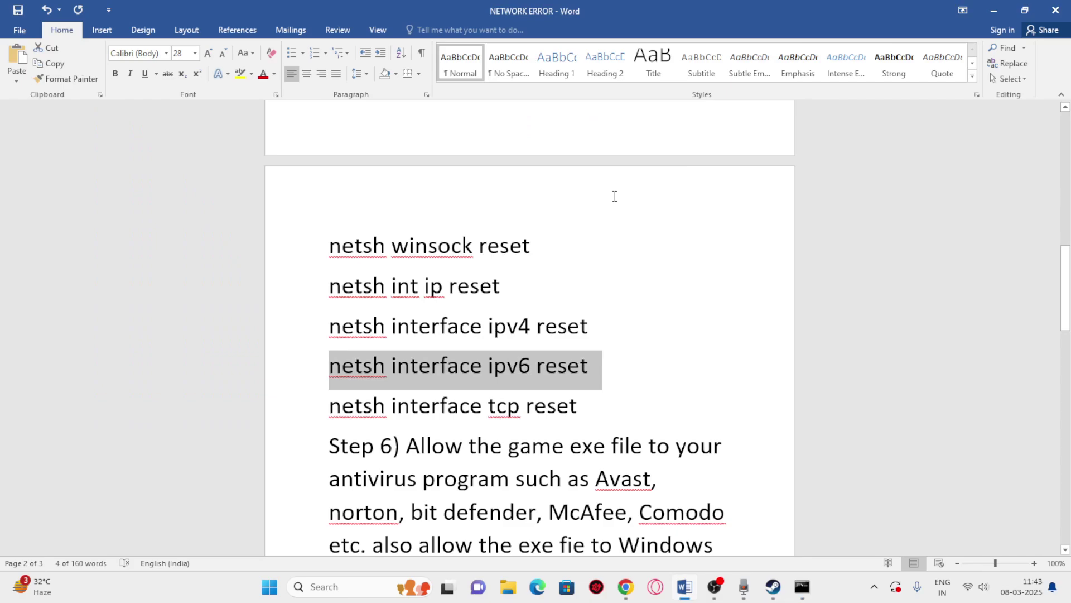
{"action": "triple_click", "coordinate": [433, 412]}
{"action": "right_click", "coordinate": [432, 410]}
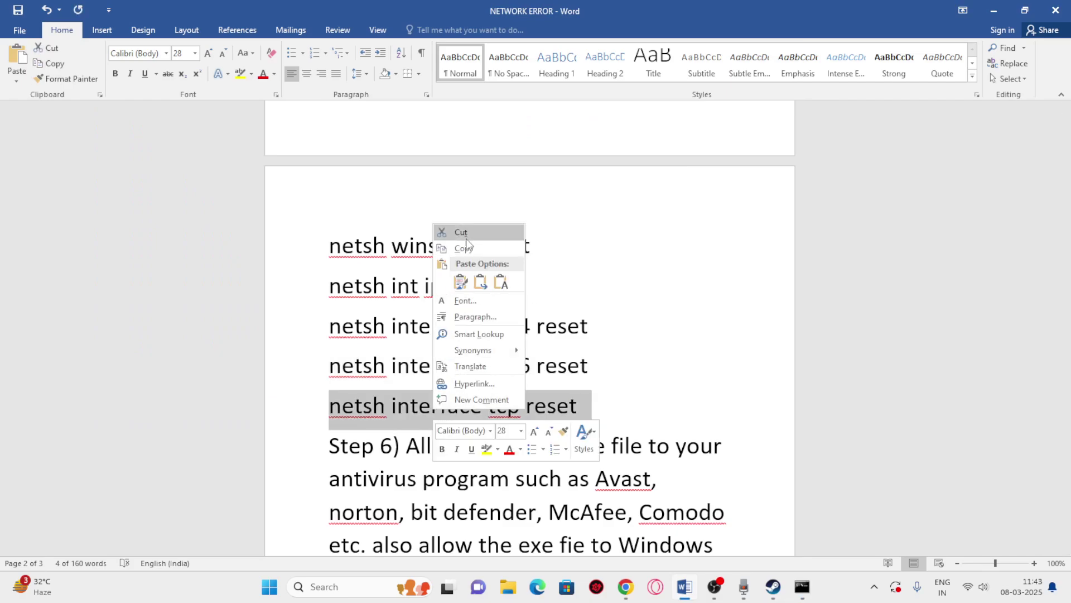
{"action": "left_click", "coordinate": [474, 254]}
{"action": "left_click", "coordinate": [802, 586]}
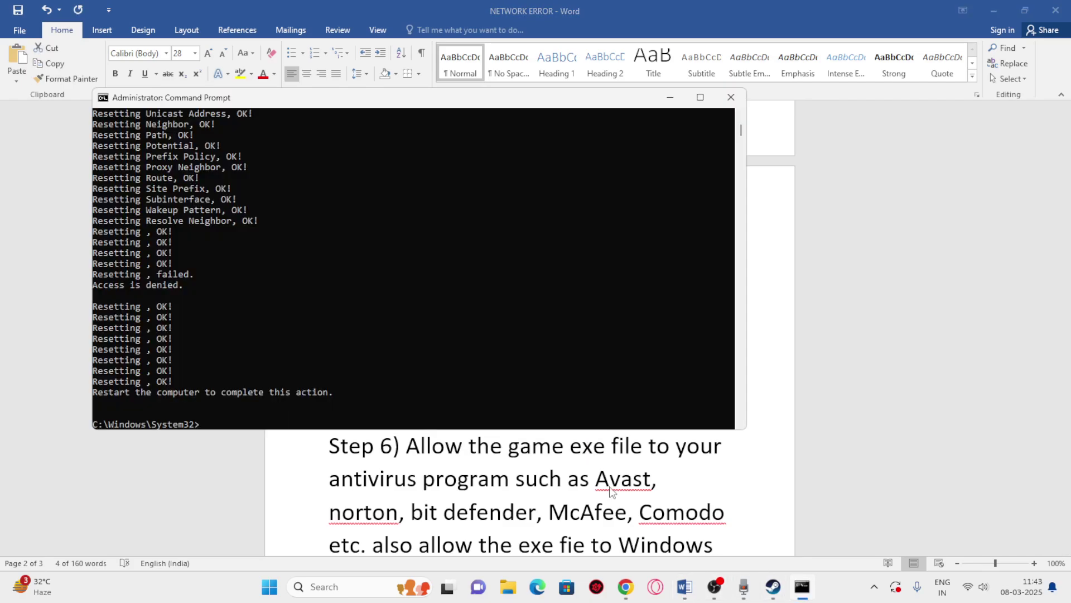
{"action": "key", "text": "ctrl+v"}
{"action": "key", "text": "Return"}
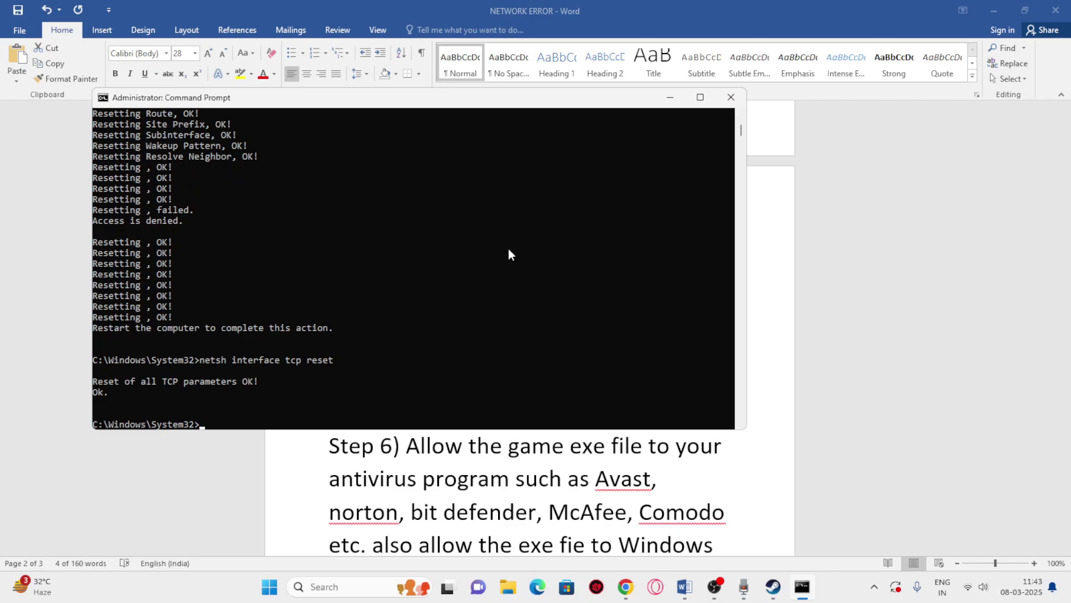
{"action": "left_click", "coordinate": [731, 96]}
Find Control Panel via a 'CONTROL' search and open Windows Defender Firewall's allowed-apps list.
{"action": "scroll", "coordinate": [579, 301], "scroll_direction": "down", "scroll_amount": 6}
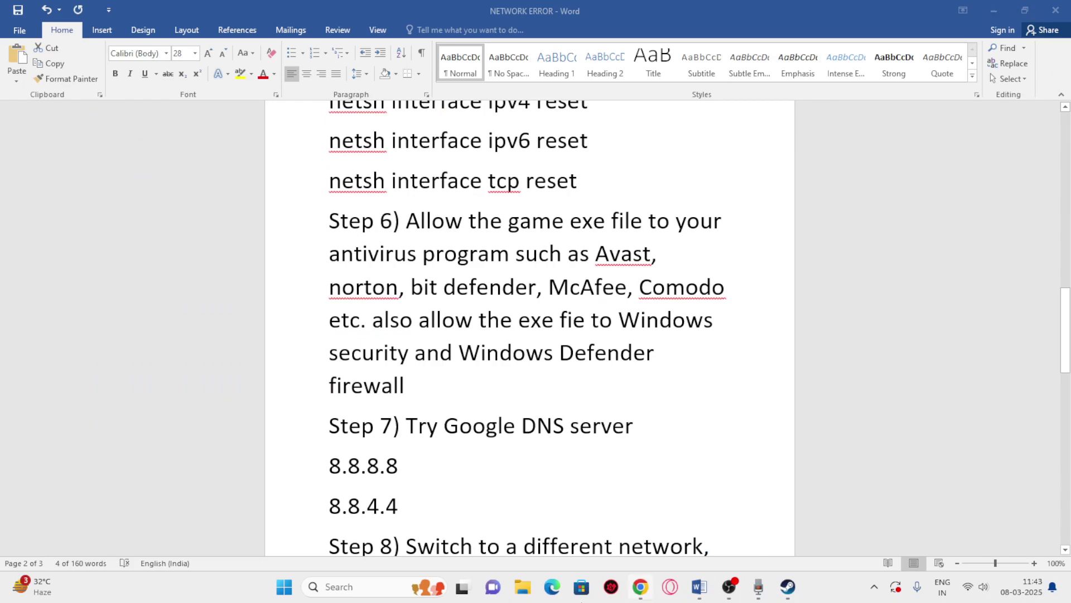
{"action": "left_click", "coordinate": [329, 587]}
{"action": "type", "text": "CO"}
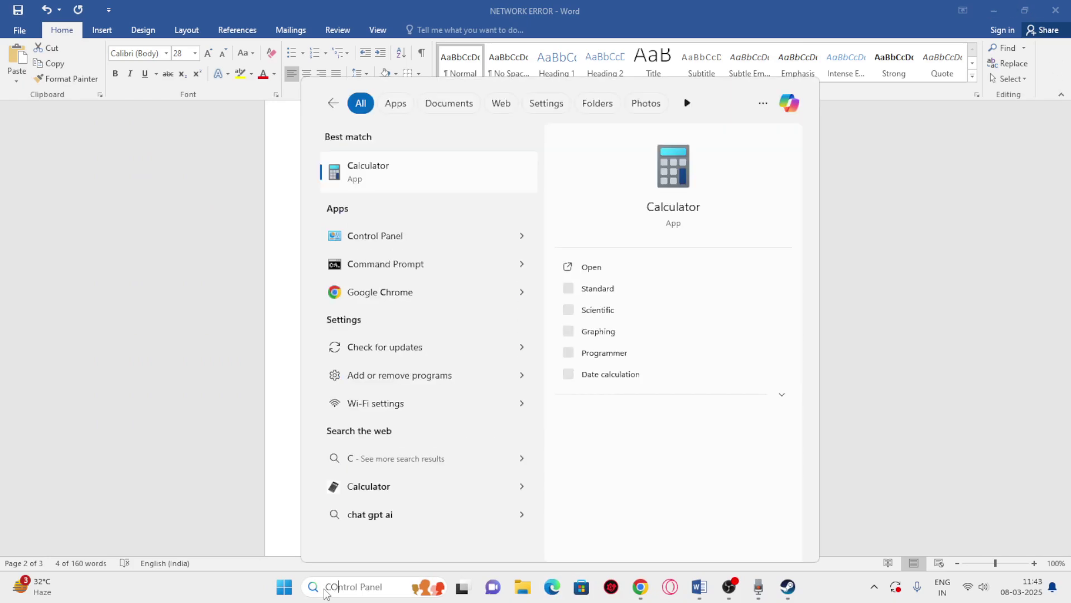
{"action": "type", "text": "NTROL"}
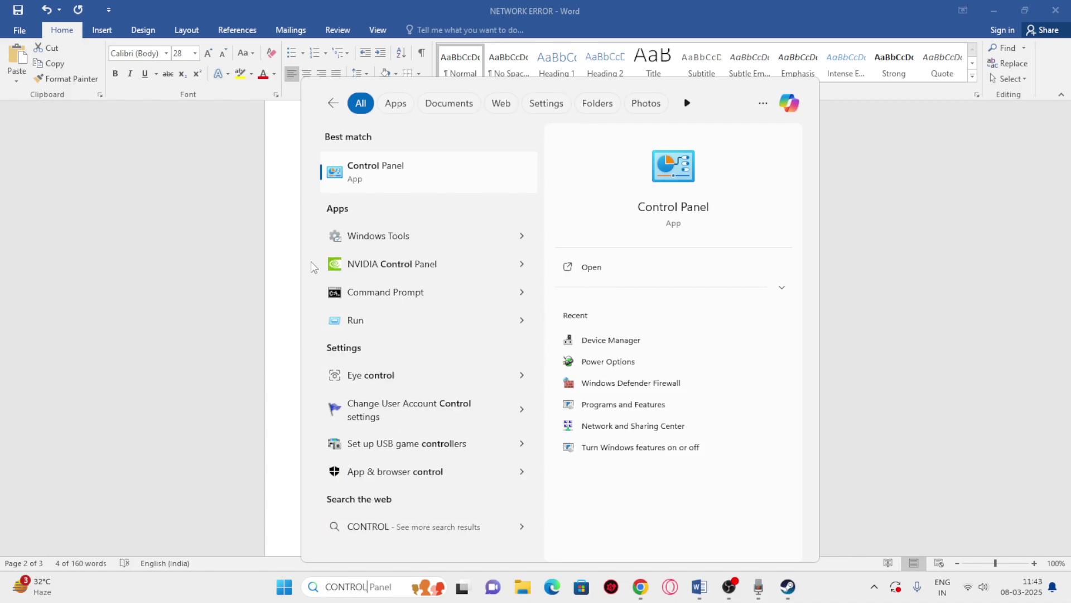
{"action": "left_click", "coordinate": [376, 177]}
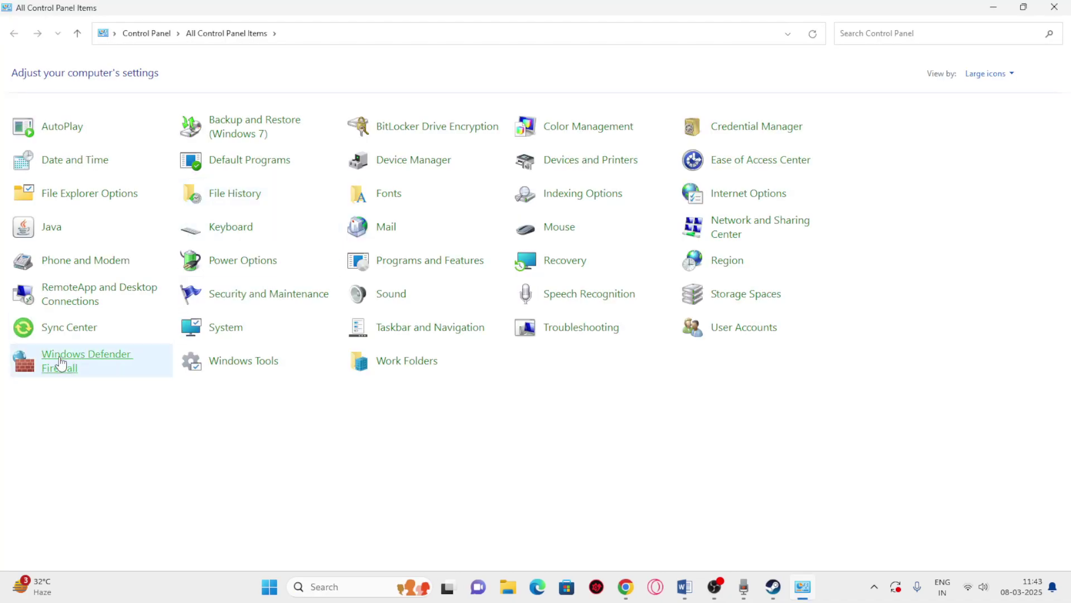
{"action": "left_click", "coordinate": [61, 364]}
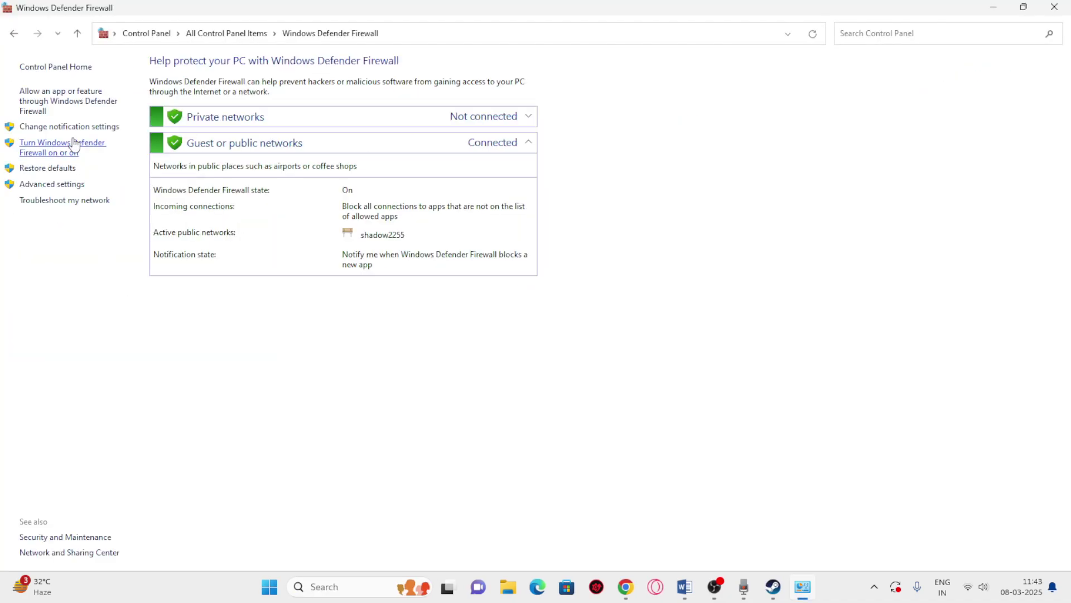
{"action": "left_click", "coordinate": [36, 109]}
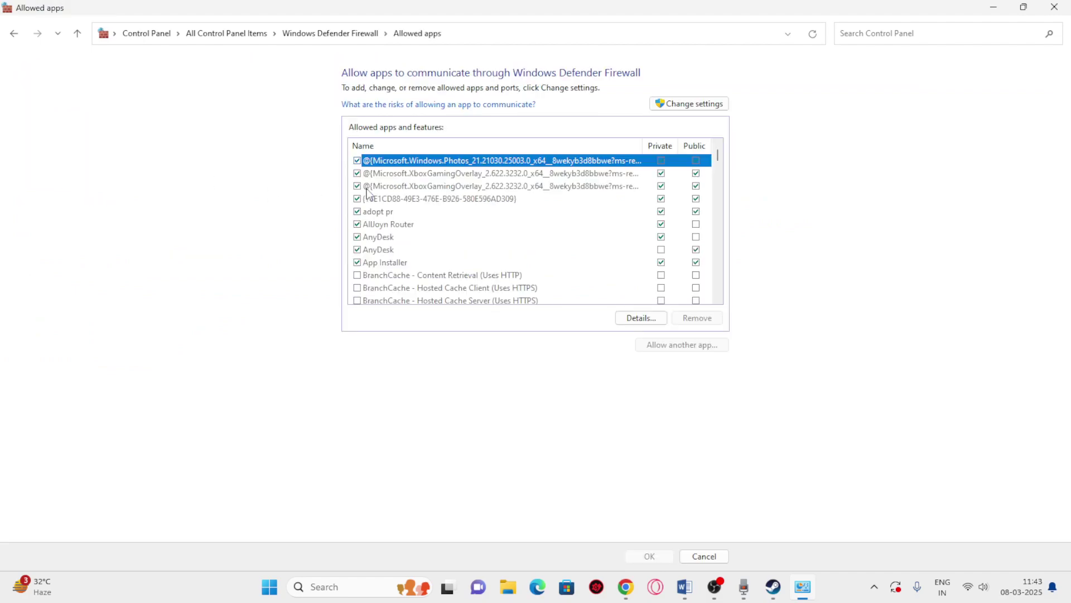
Scroll the Allowed apps list down to FragPunk and unlock it via Change settings.
{"action": "scroll", "coordinate": [431, 228], "scroll_direction": "down", "scroll_amount": 4}
{"action": "scroll", "coordinate": [431, 228], "scroll_direction": "down", "scroll_amount": 4}
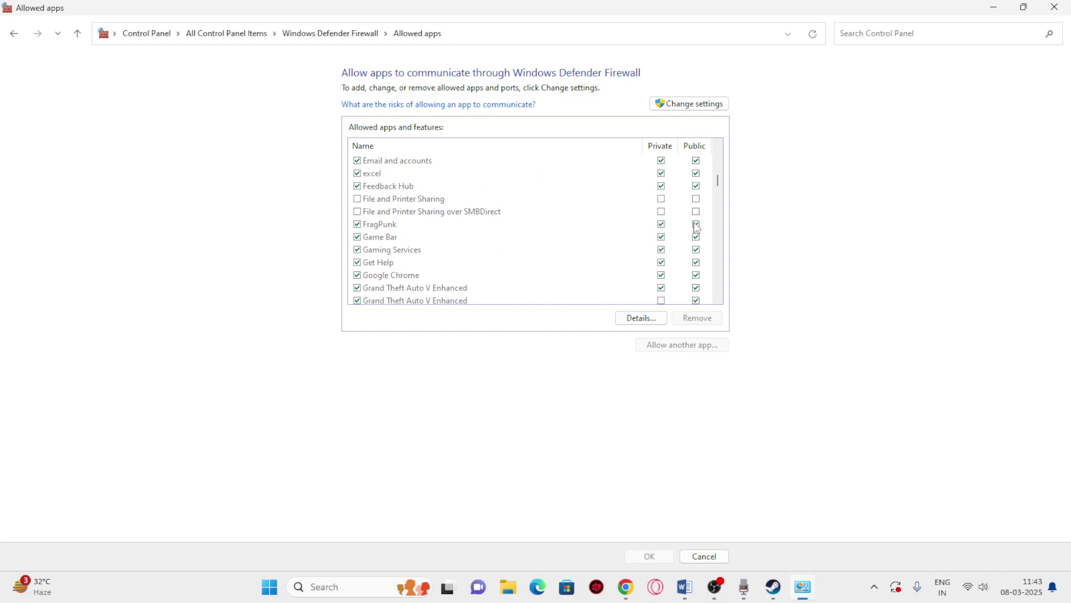
{"action": "left_click", "coordinate": [679, 106]}
Browse for another app and navigate to G:\SteamLibrary\steamapps\common.
{"action": "left_click", "coordinate": [701, 345]}
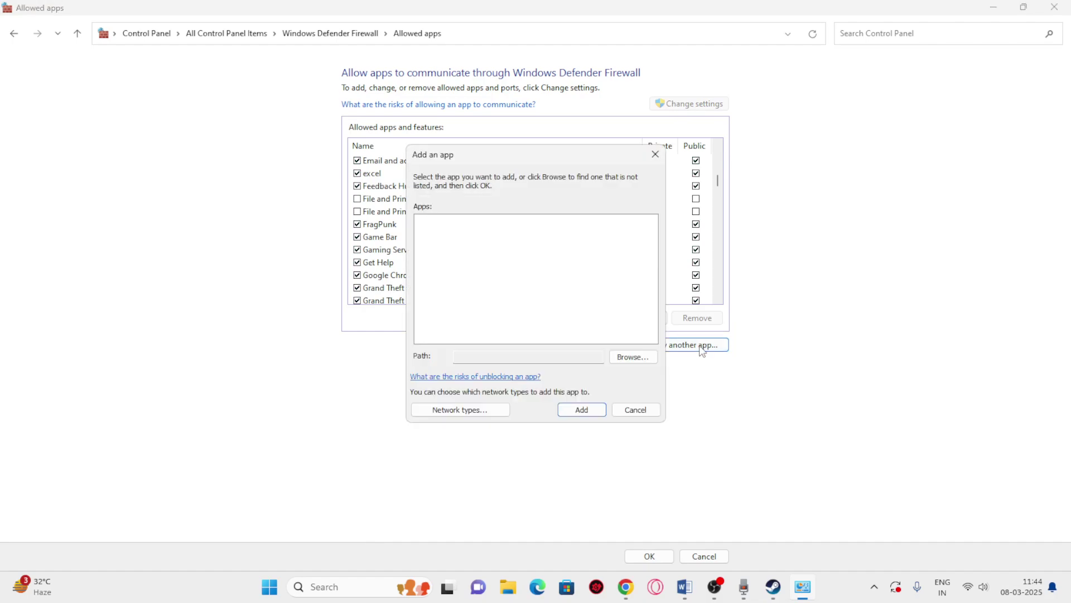
{"action": "left_click", "coordinate": [633, 357]}
{"action": "scroll", "coordinate": [463, 362], "scroll_direction": "down", "scroll_amount": 1}
{"action": "left_click", "coordinate": [462, 360]}
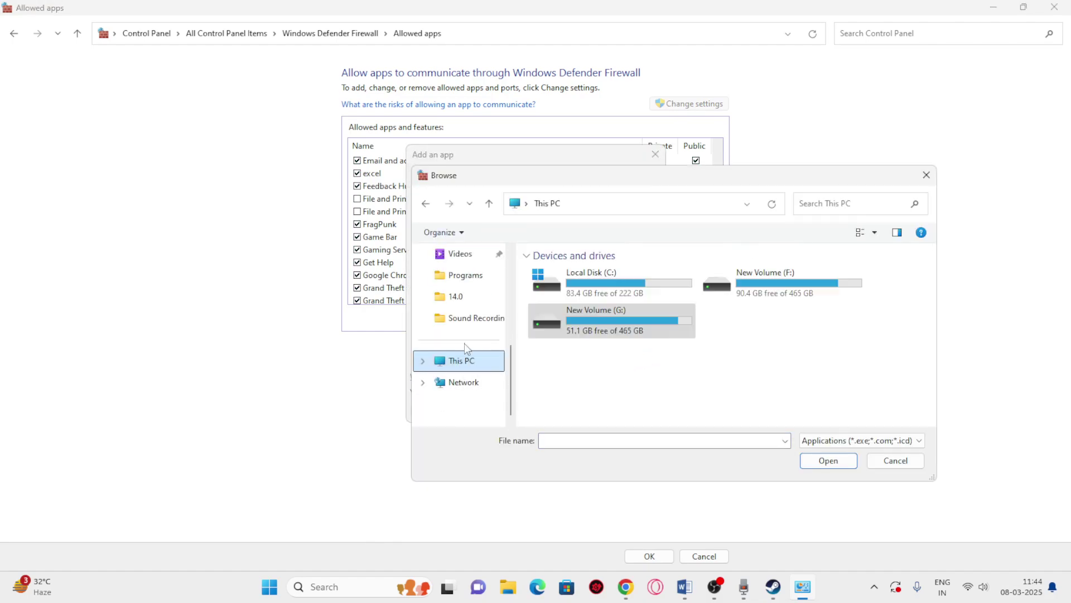
{"action": "double_click", "coordinate": [600, 322]}
{"action": "double_click", "coordinate": [580, 292]}
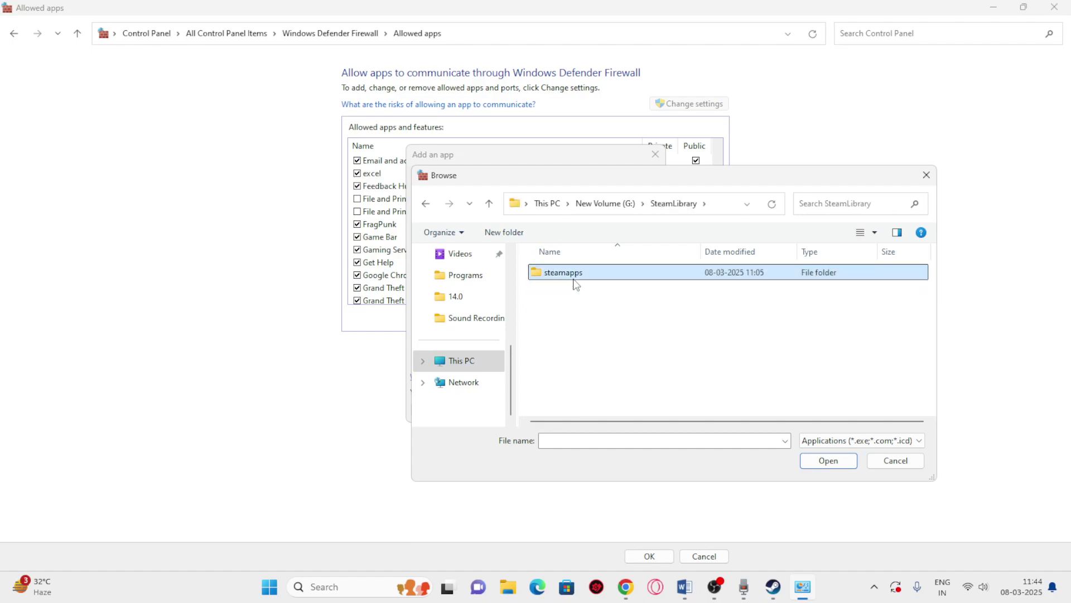
{"action": "double_click", "coordinate": [574, 279]}
{"action": "double_click", "coordinate": [561, 272]}
Add FragPunk.exe from the FragPunk folder, dismiss the already-in-exceptions error, and close the dialog.
{"action": "scroll", "coordinate": [584, 301], "scroll_direction": "down", "scroll_amount": 4}
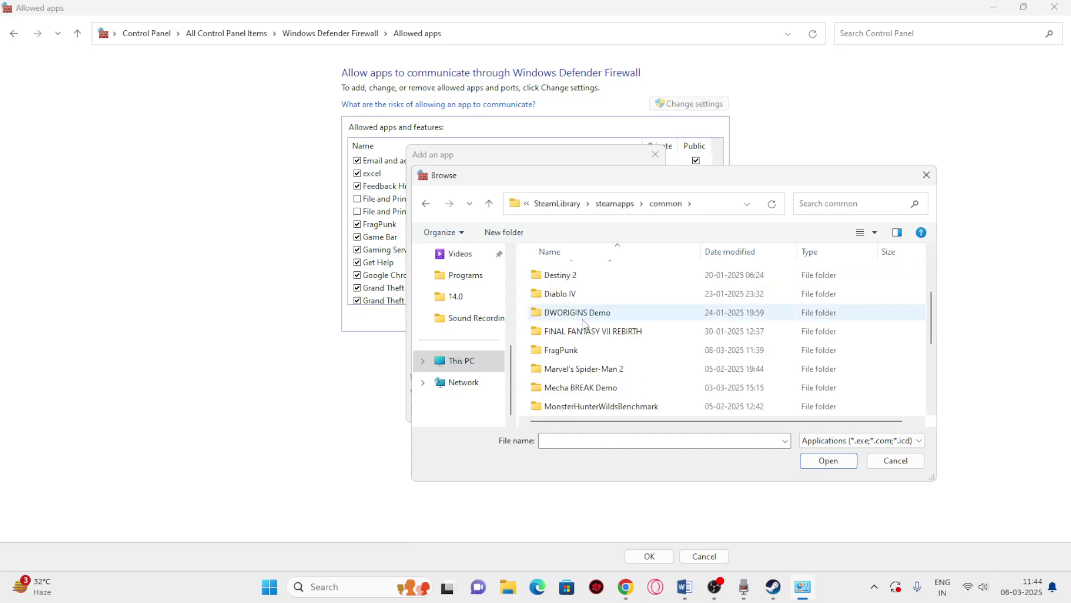
{"action": "double_click", "coordinate": [564, 293]}
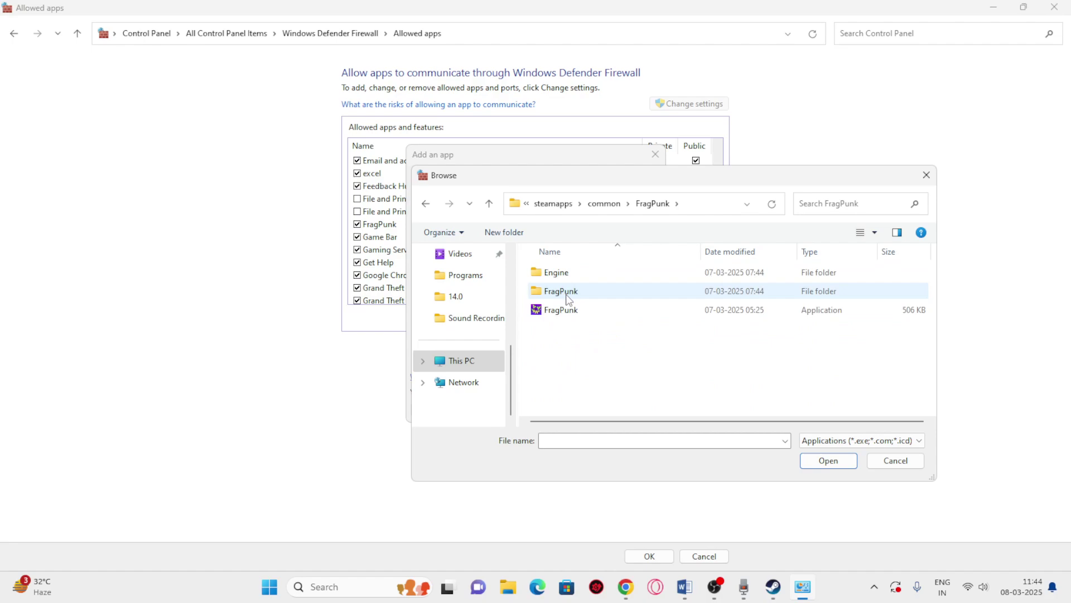
{"action": "left_click", "coordinate": [568, 311]}
{"action": "left_click", "coordinate": [805, 461]}
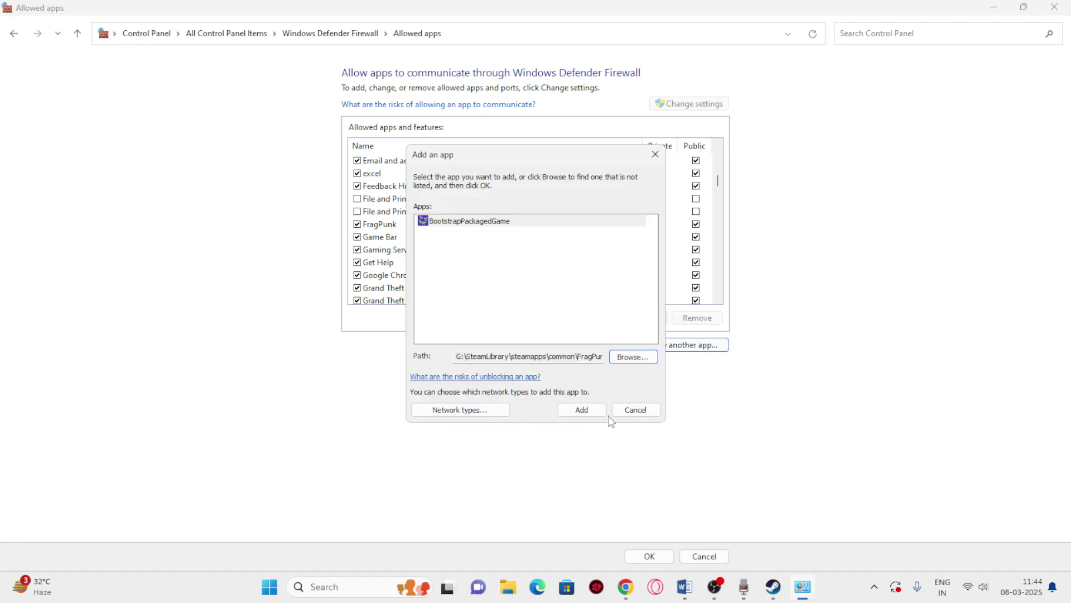
{"action": "left_click", "coordinate": [595, 410]}
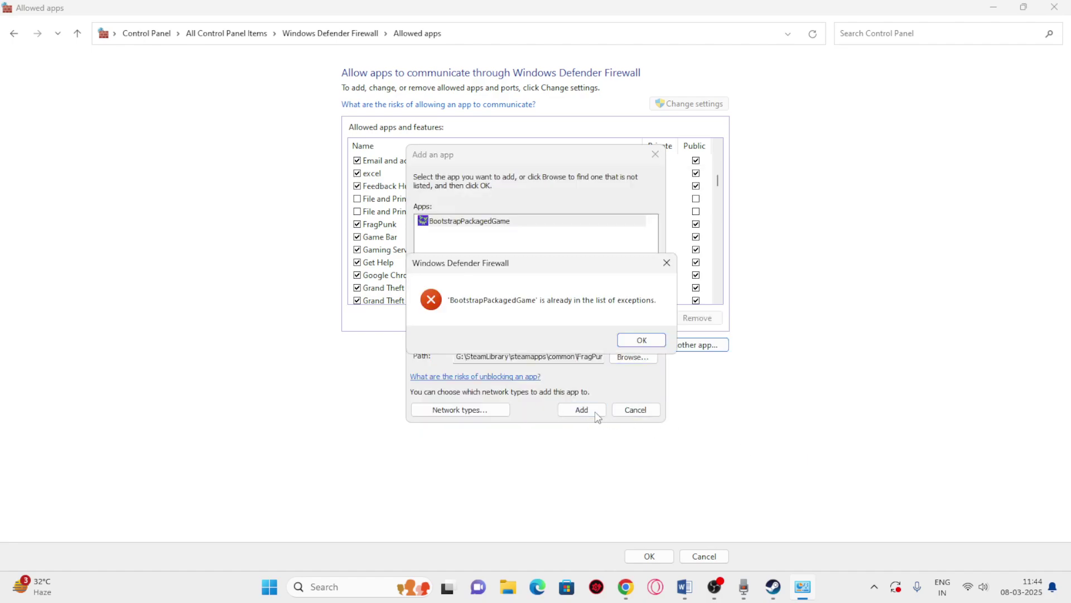
{"action": "left_click", "coordinate": [667, 262]}
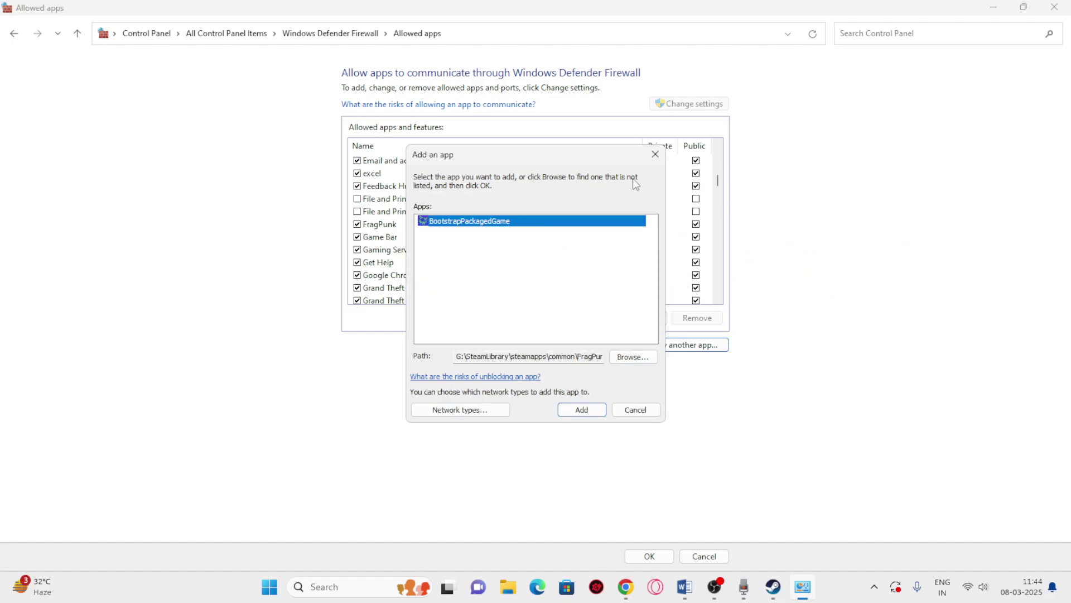
{"action": "left_click", "coordinate": [655, 154]}
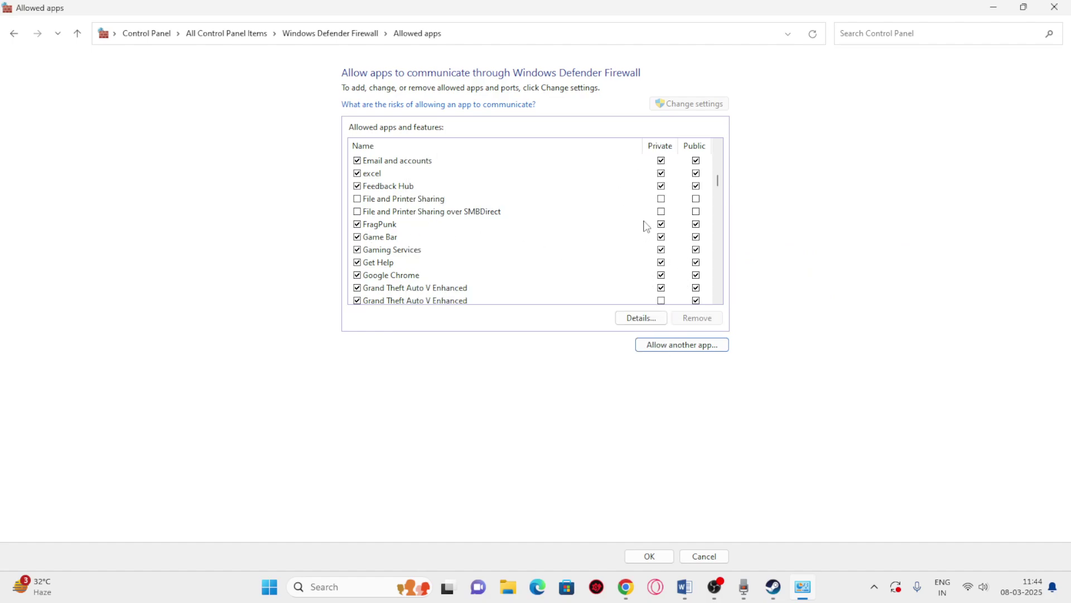